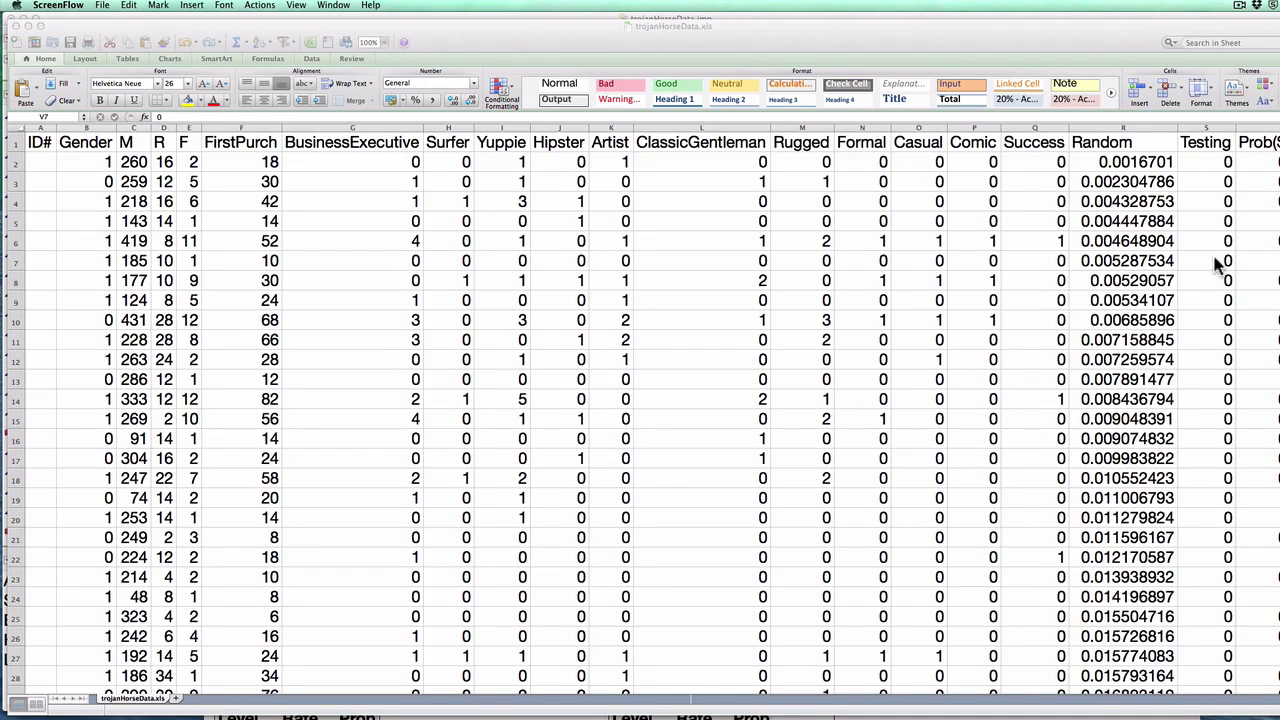
Inspect the Random, Success, Decision Tree Prediction and Testing columns and the prediction formula.
click(1094, 215)
click(1094, 215)
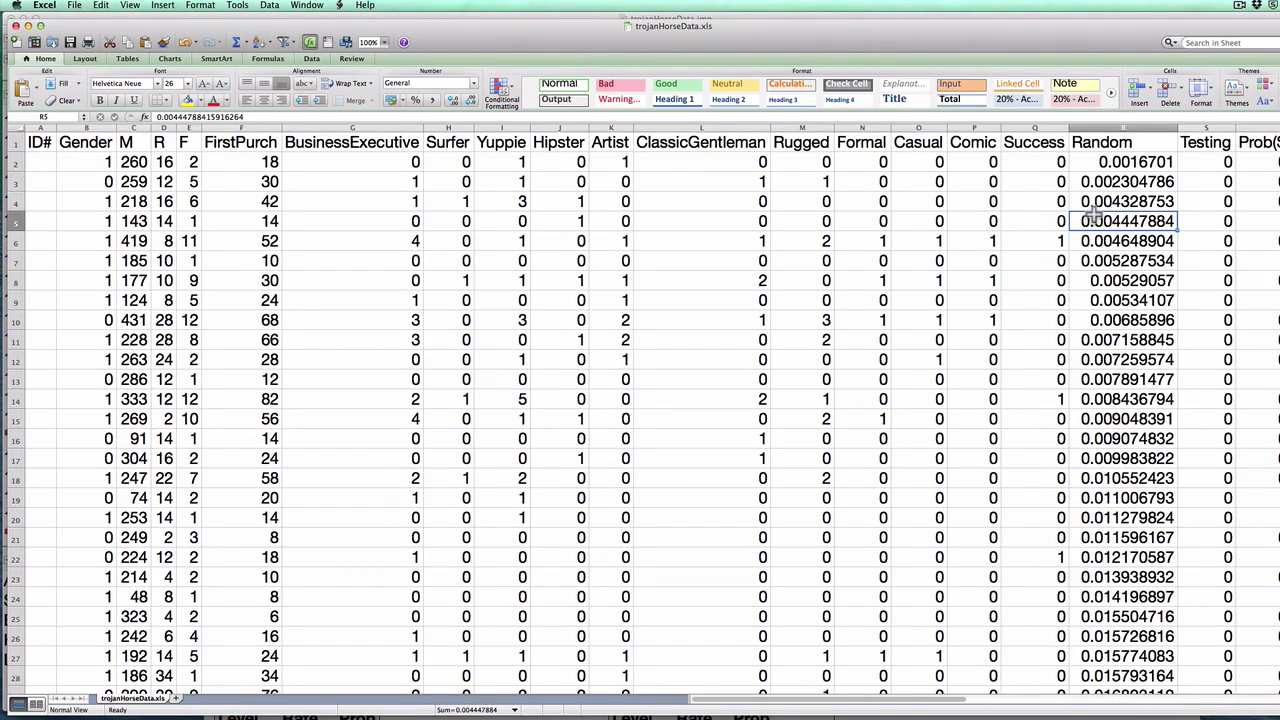
key(Right)
key(Right)
key(Right)
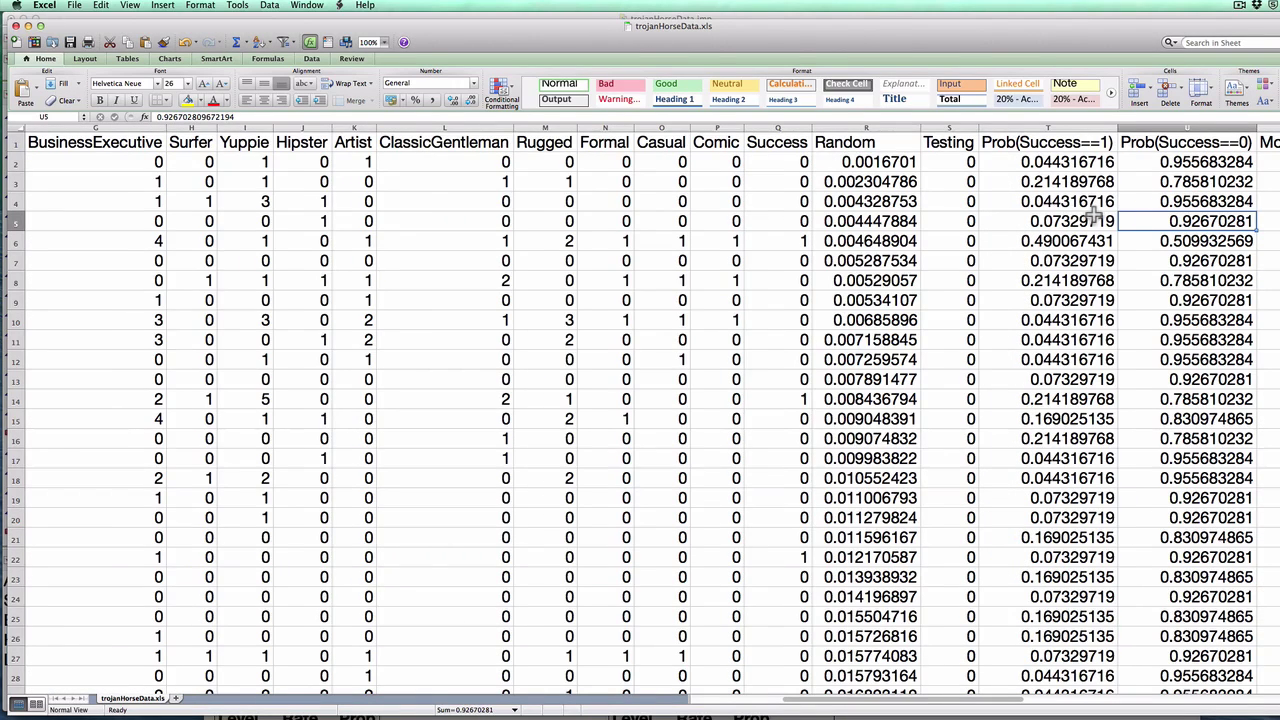
key(Right)
key(Right)
key(Right)
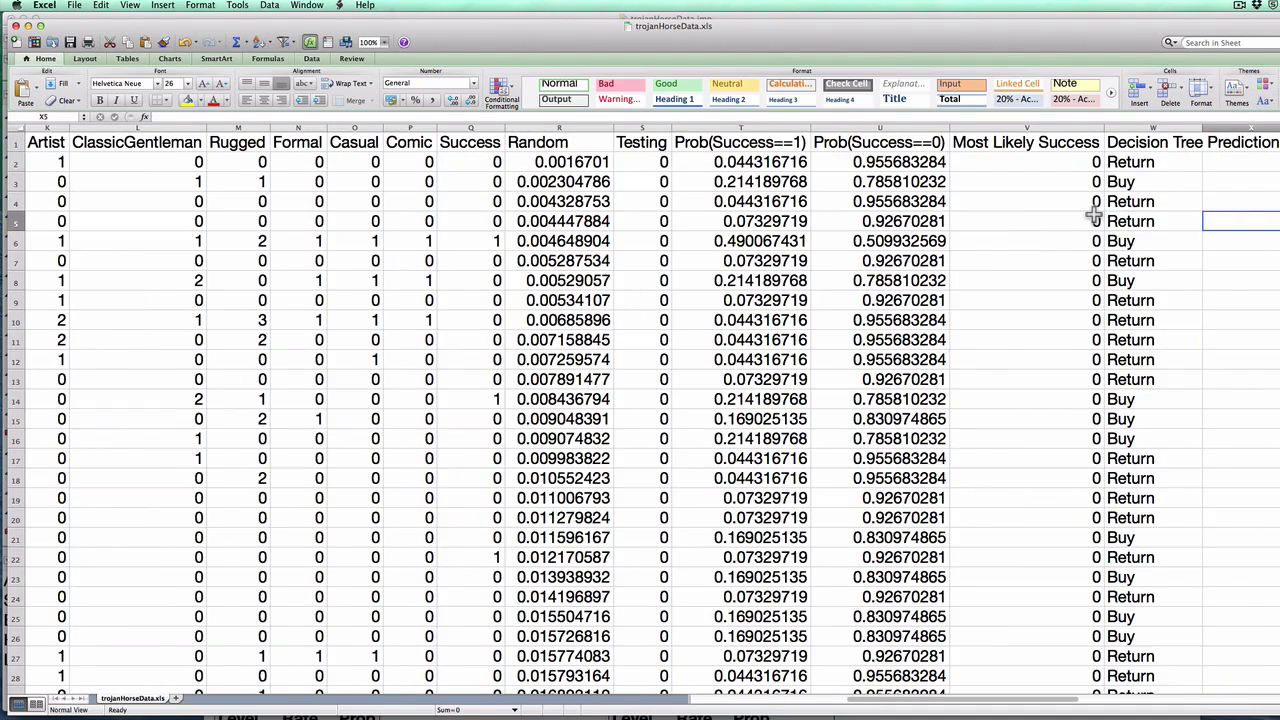
click(475, 127)
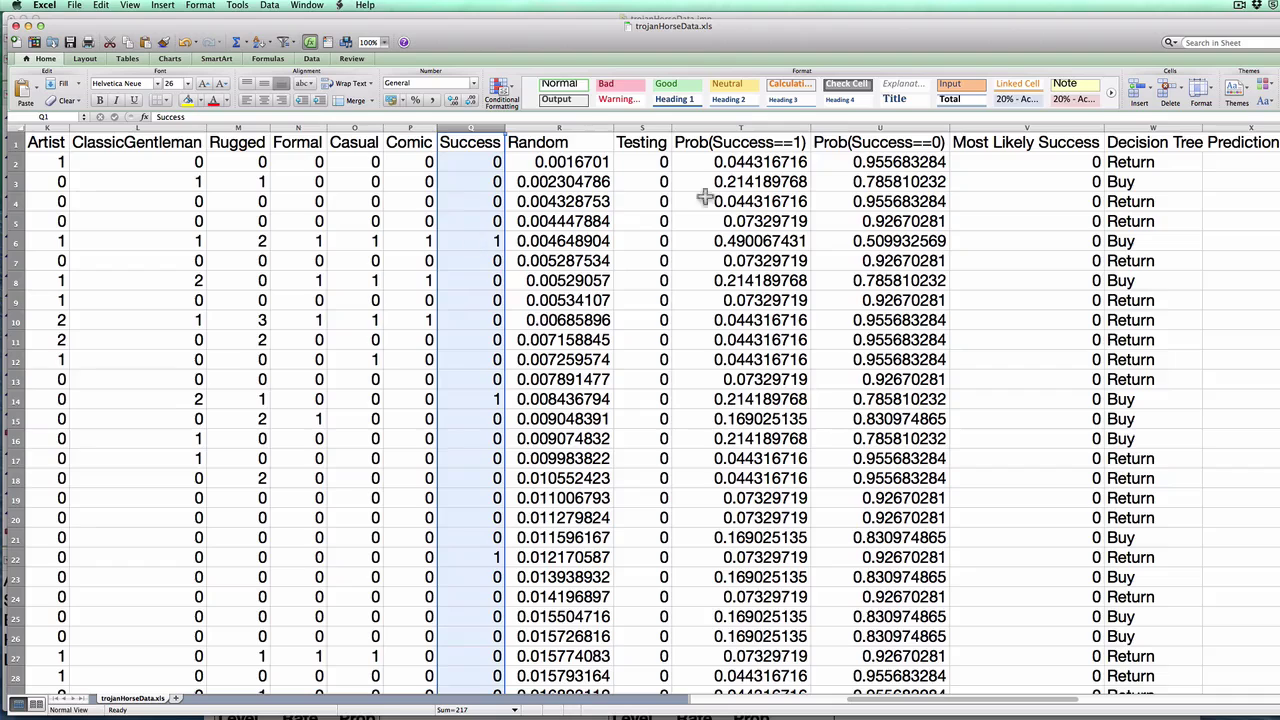
click(1164, 127)
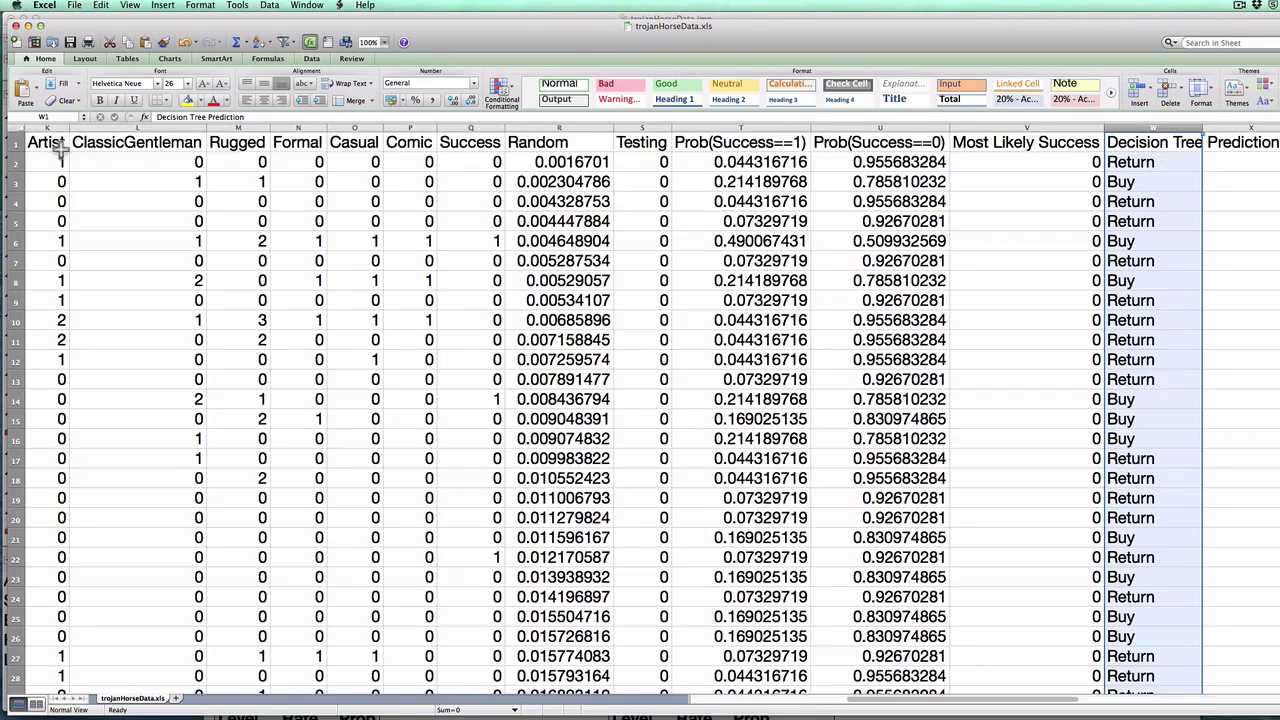
click(1172, 162)
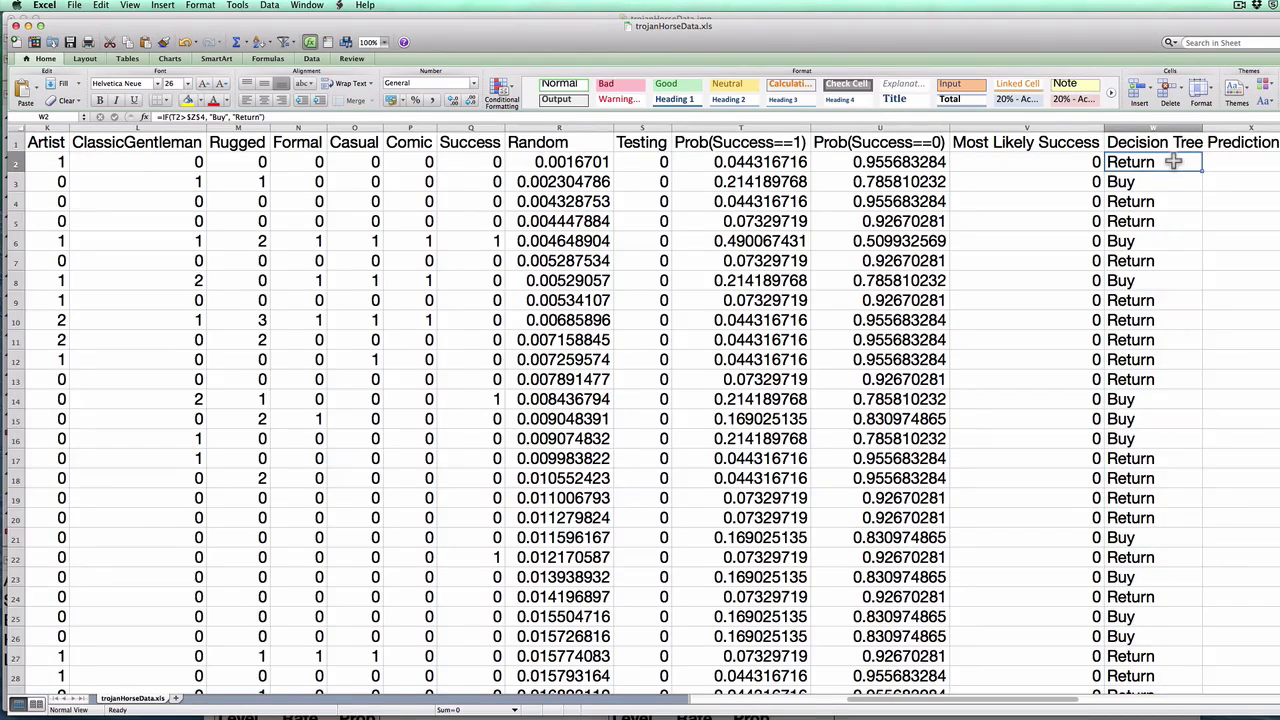
click(652, 127)
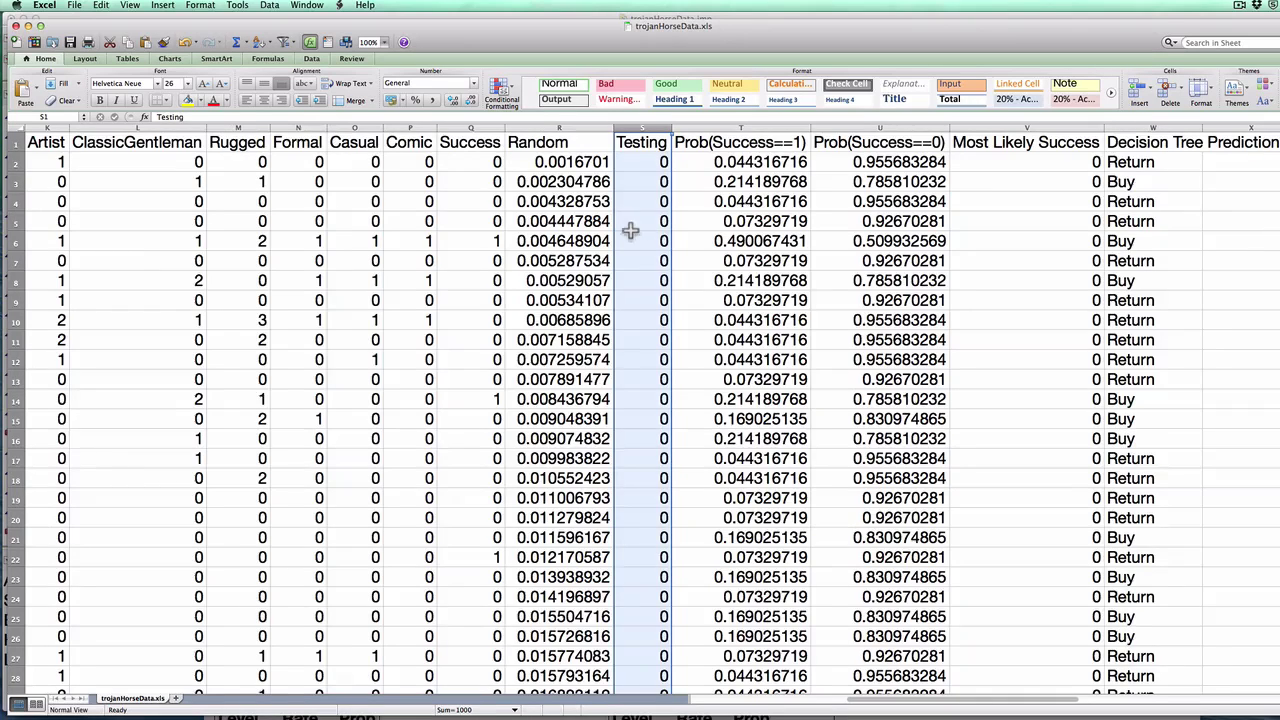
click(558, 256)
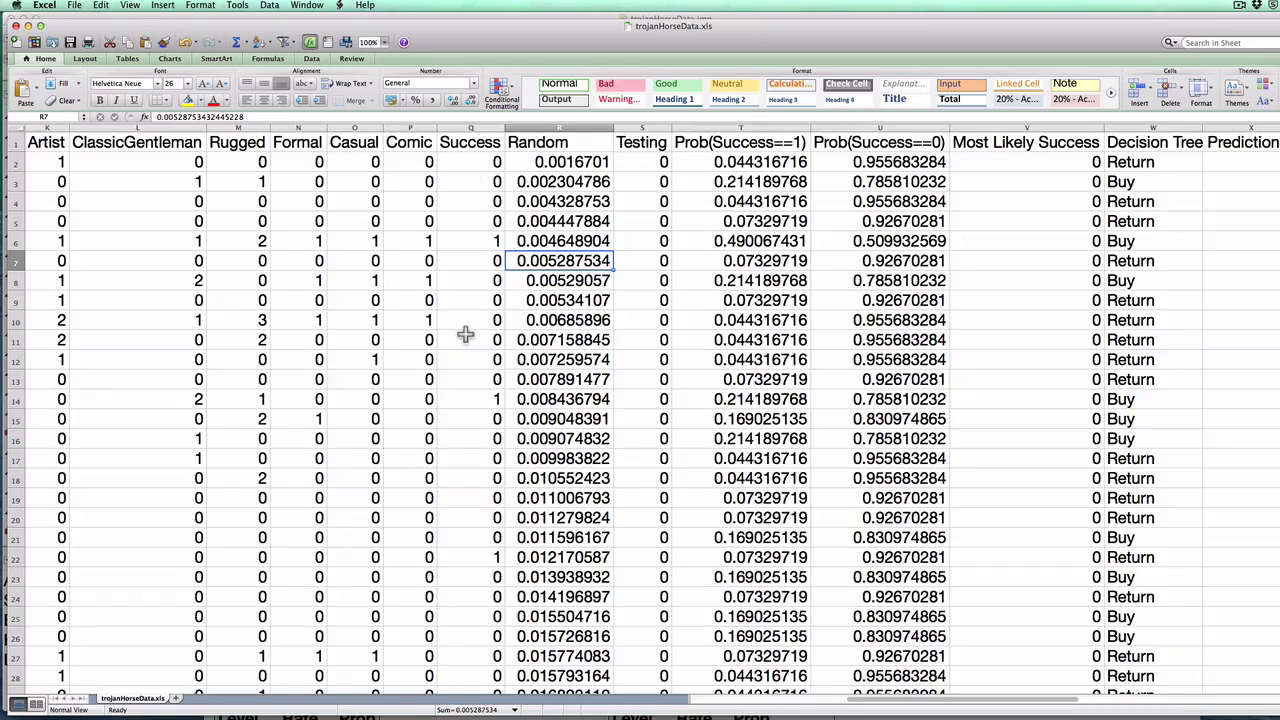
Create a PivotTable from range A1:W2001 on a new worksheet and move the field list aside.
click(270, 5)
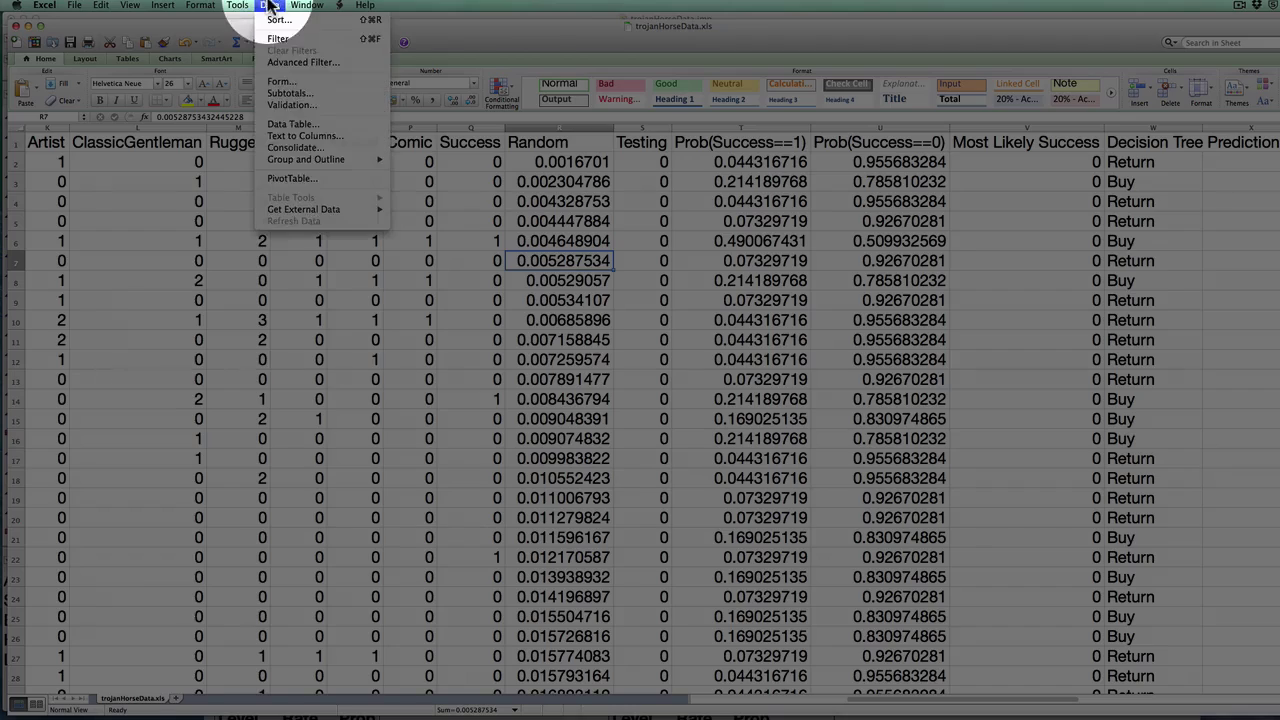
click(325, 177)
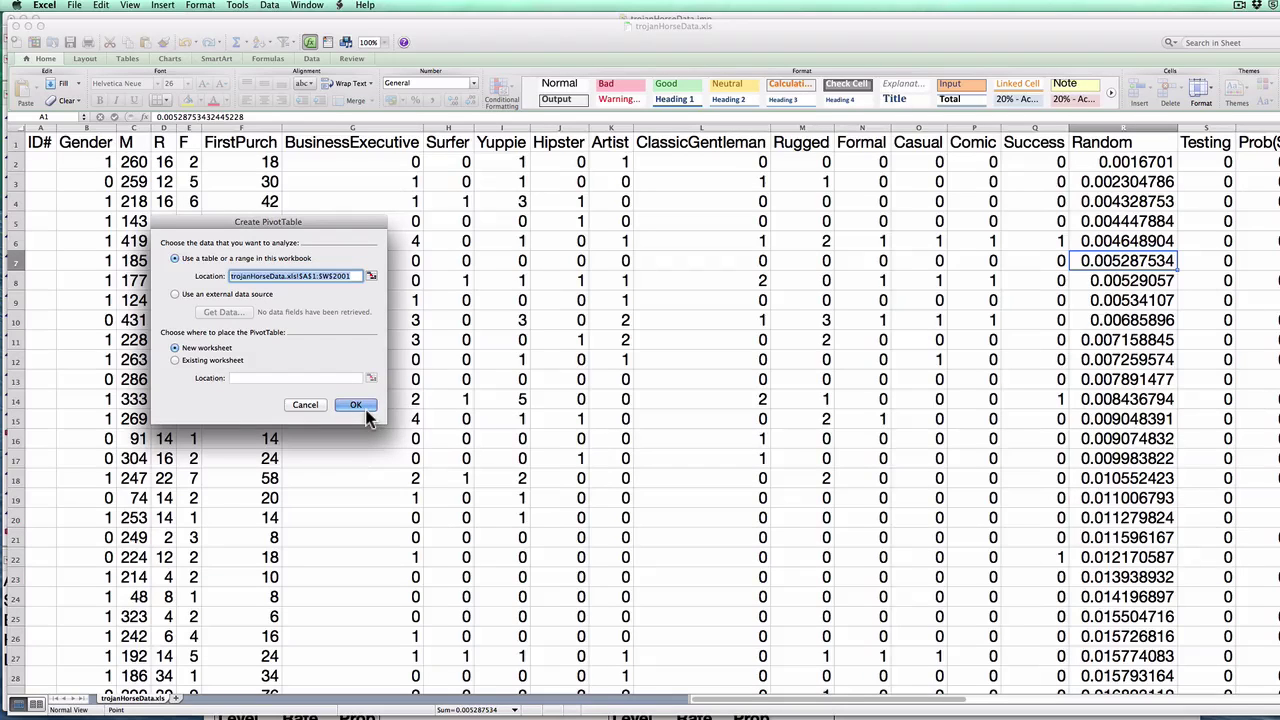
click(358, 406)
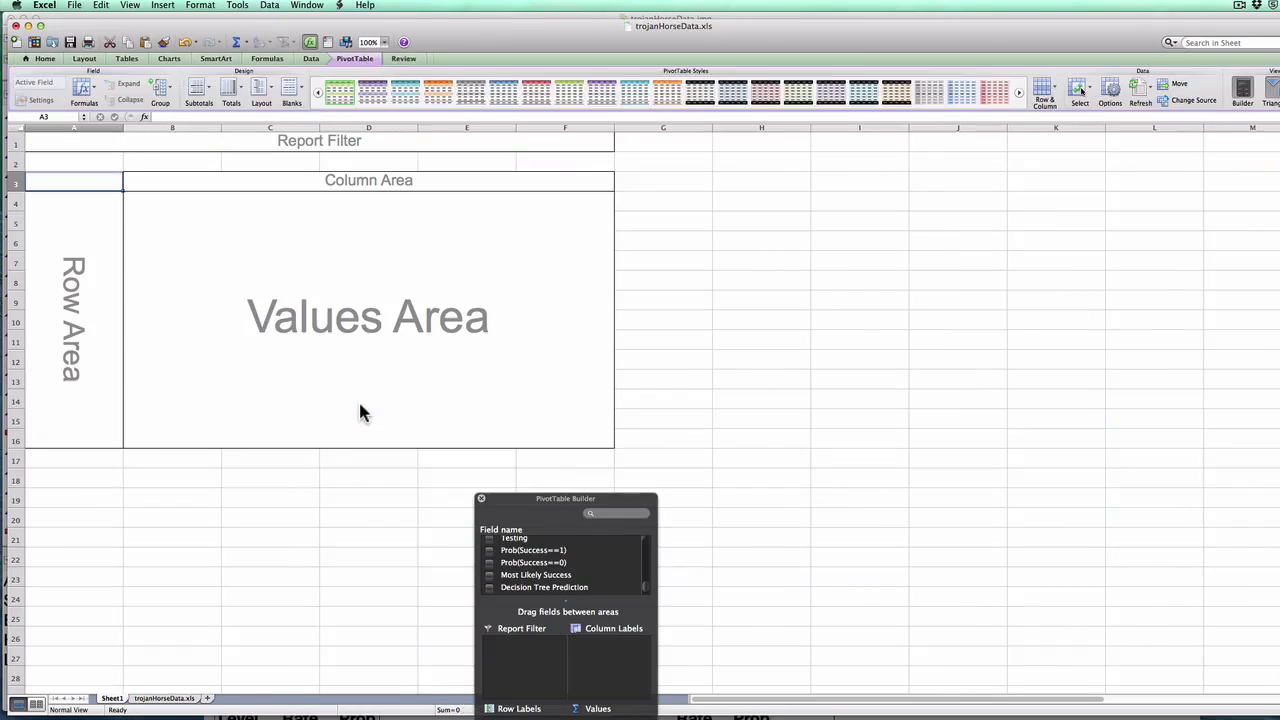
drag(556, 521, 855, 182)
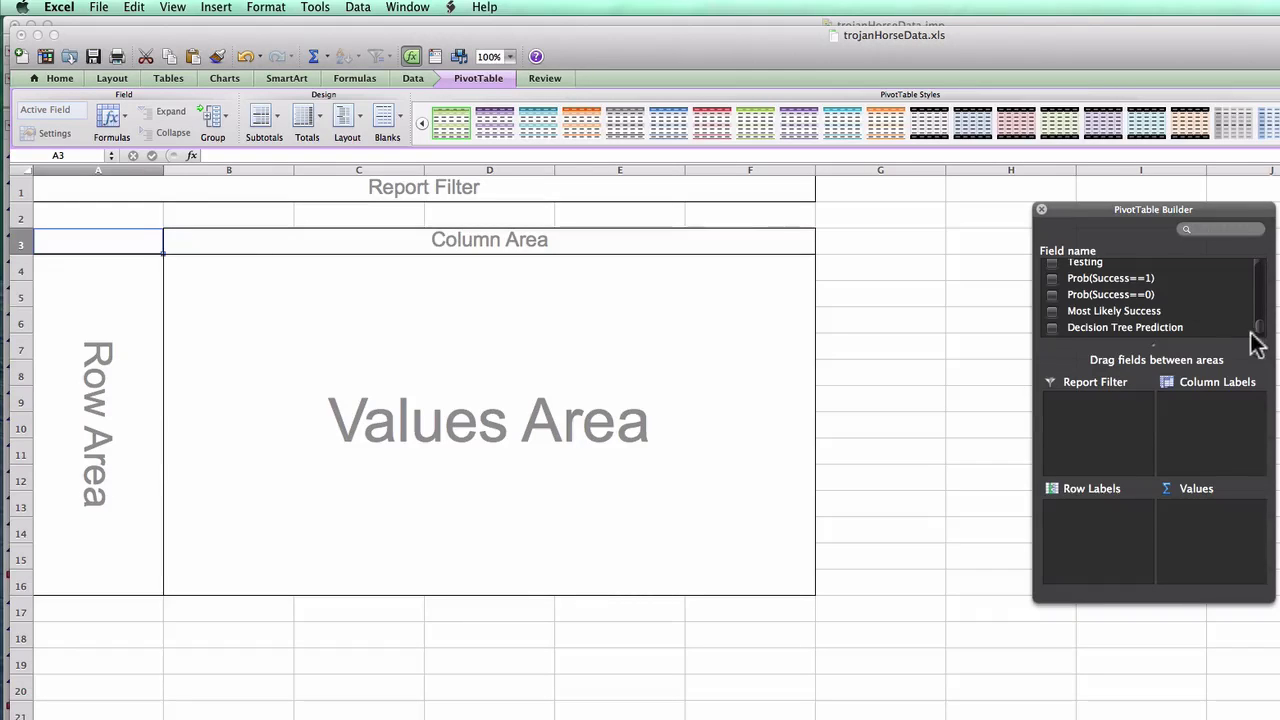
scroll(1258, 330, up, 3)
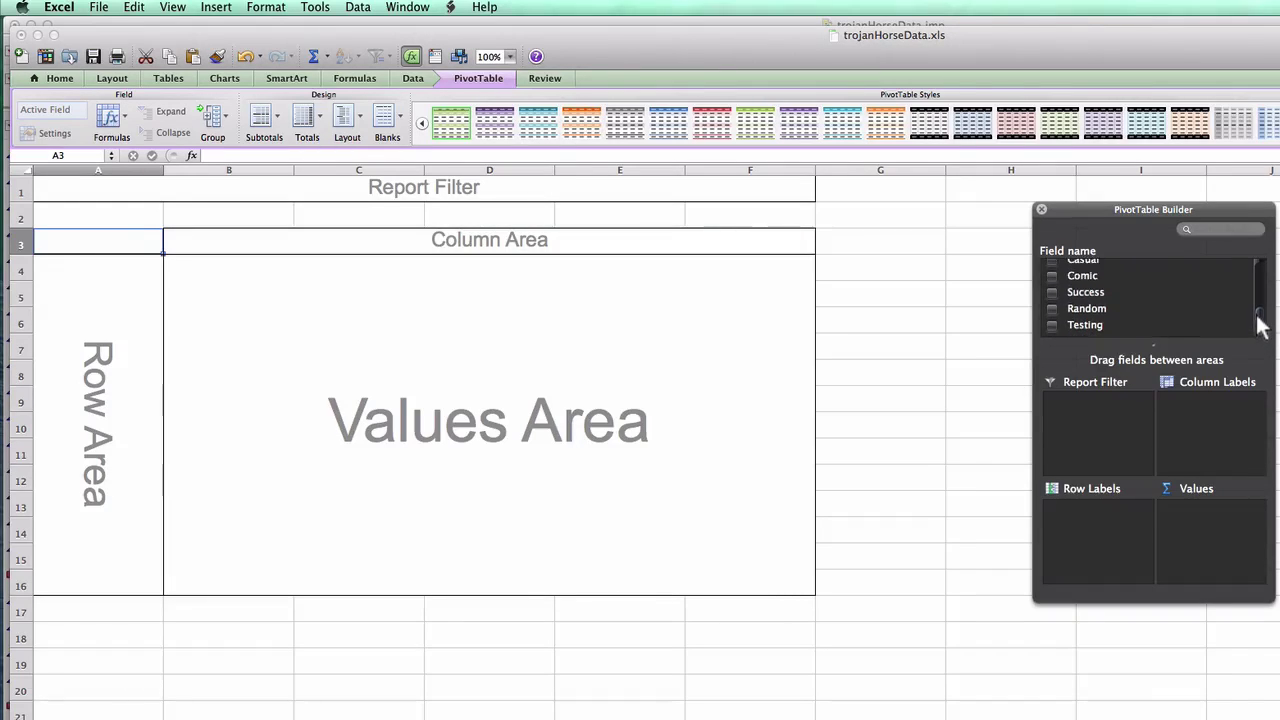
Put Success in Row Labels and Decision Tree Prediction in Column Labels.
drag(1087, 291, 1086, 536)
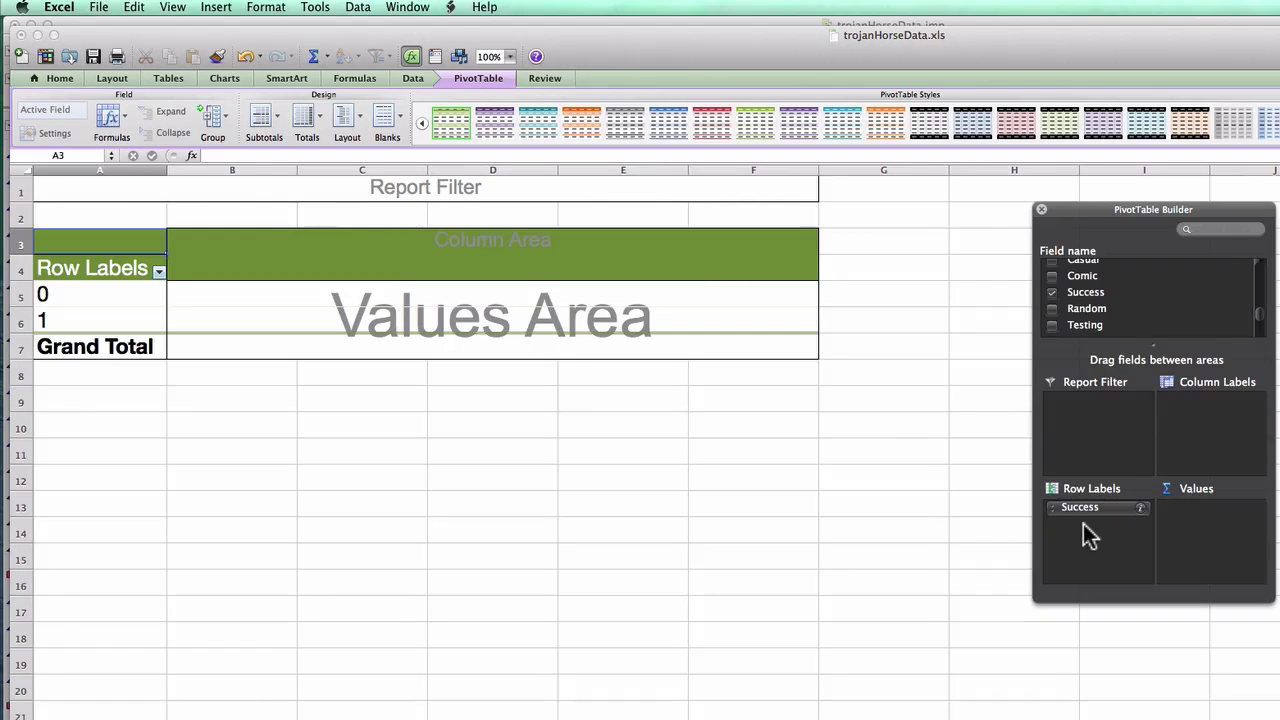
scroll(1128, 331, up, 2)
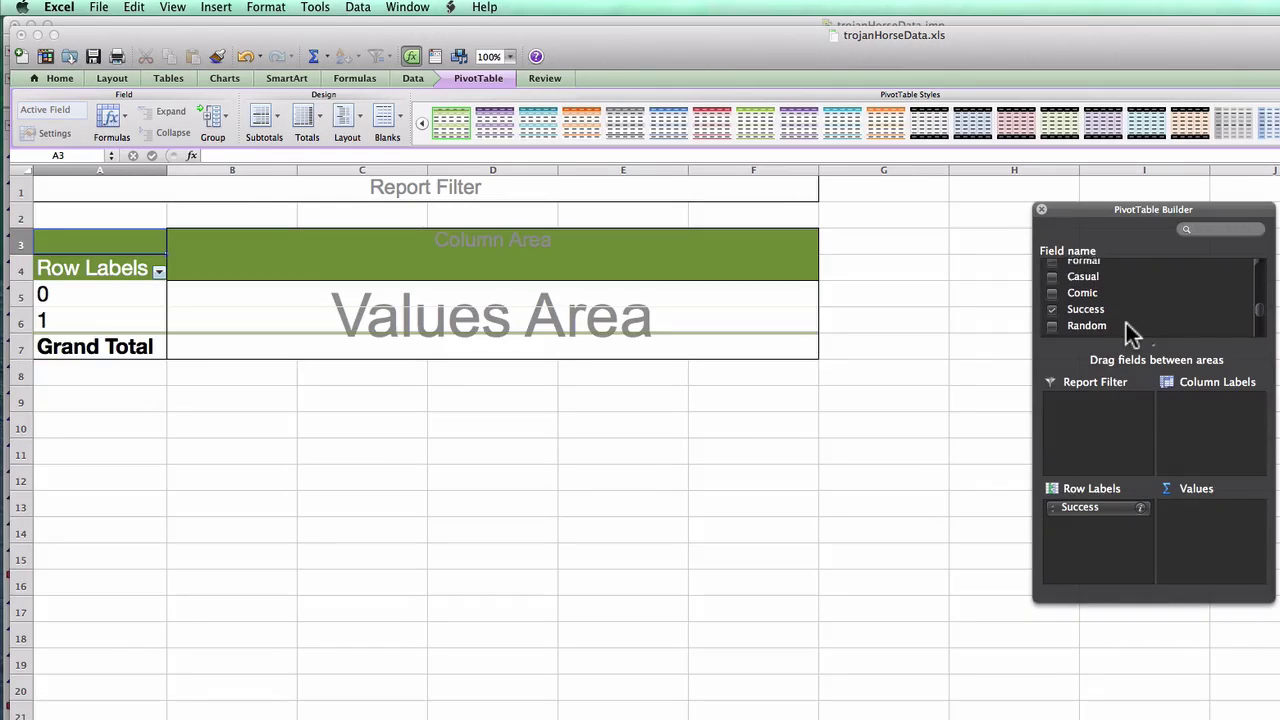
scroll(1130, 333, down, 5)
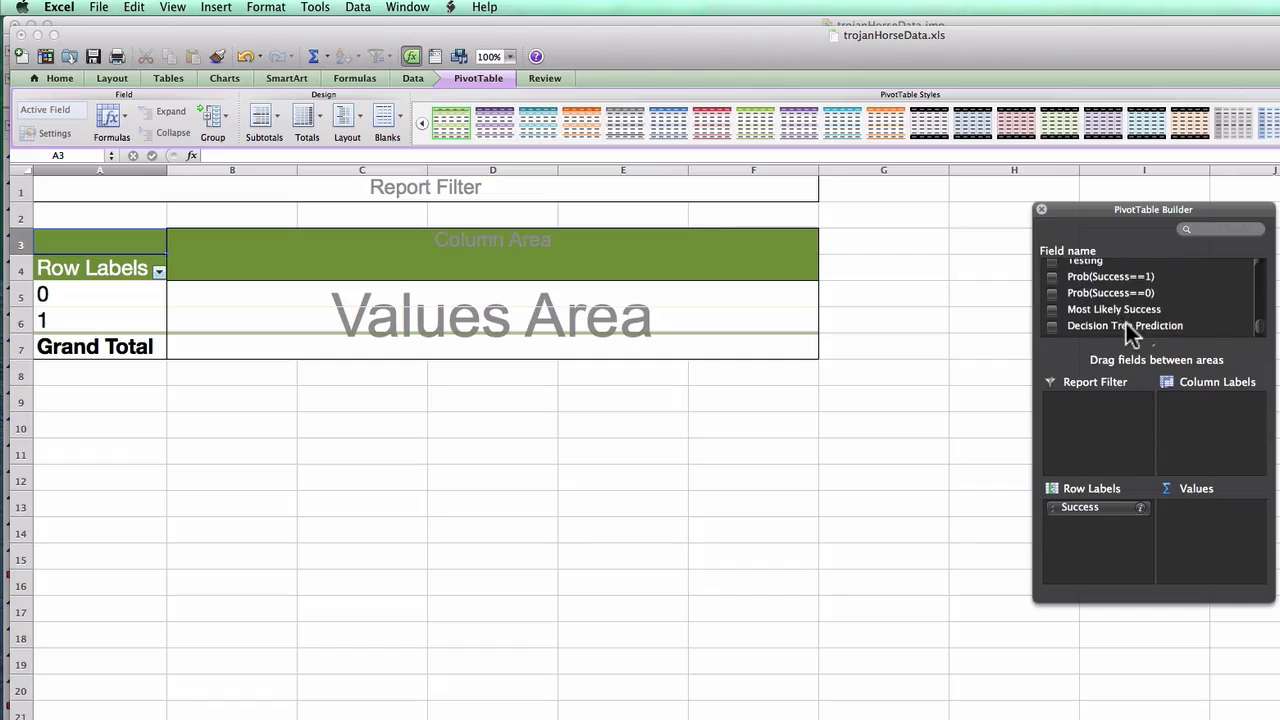
drag(1130, 333, 1210, 425)
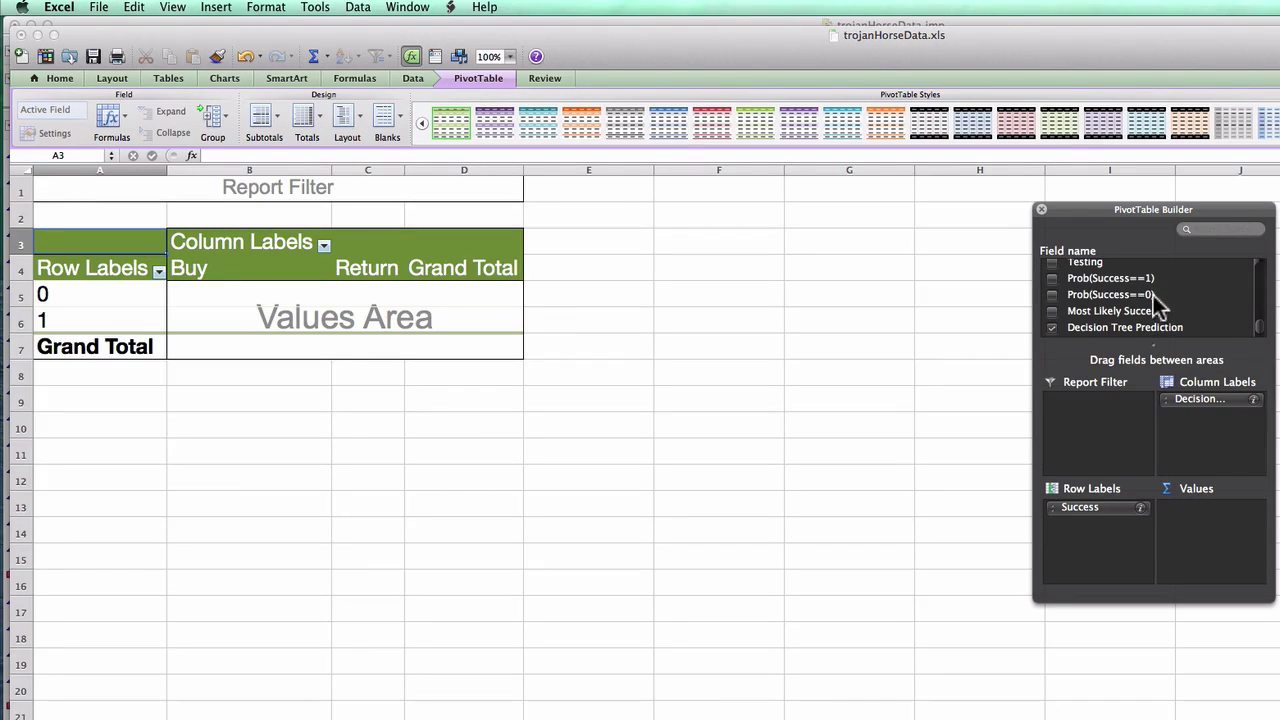
scroll(1140, 314, up, 5)
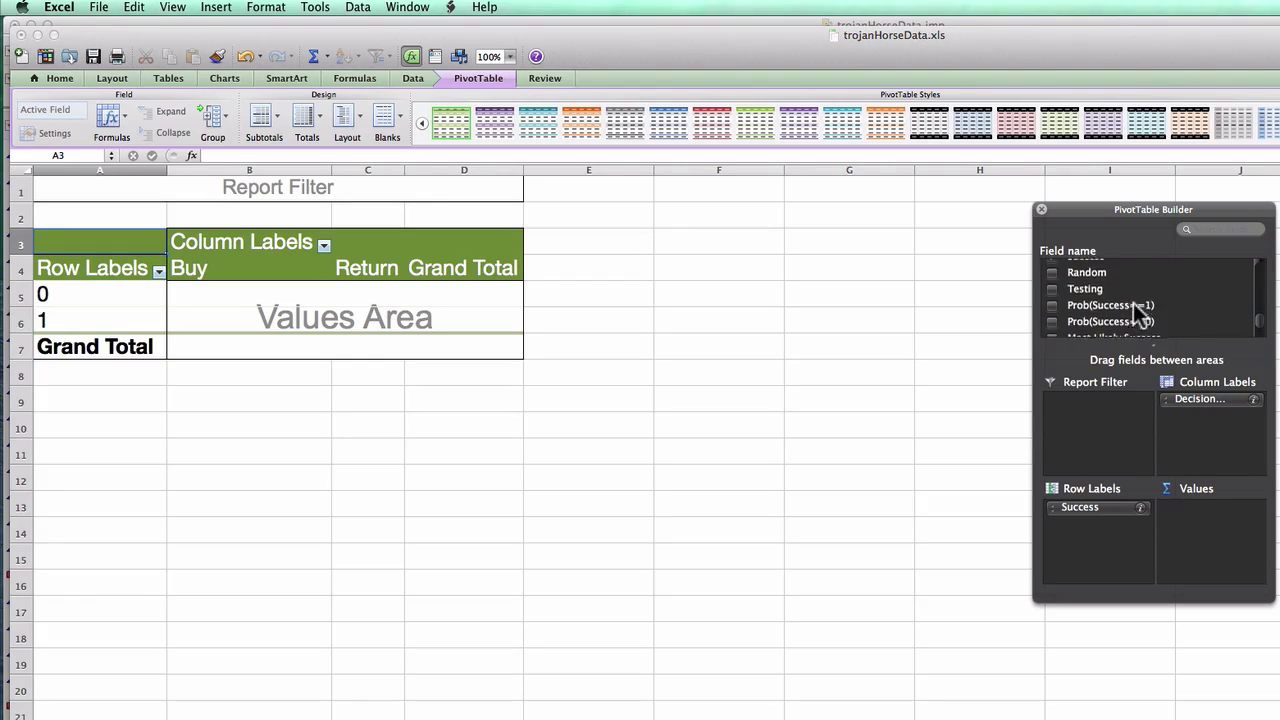
scroll(1135, 305, up, 2)
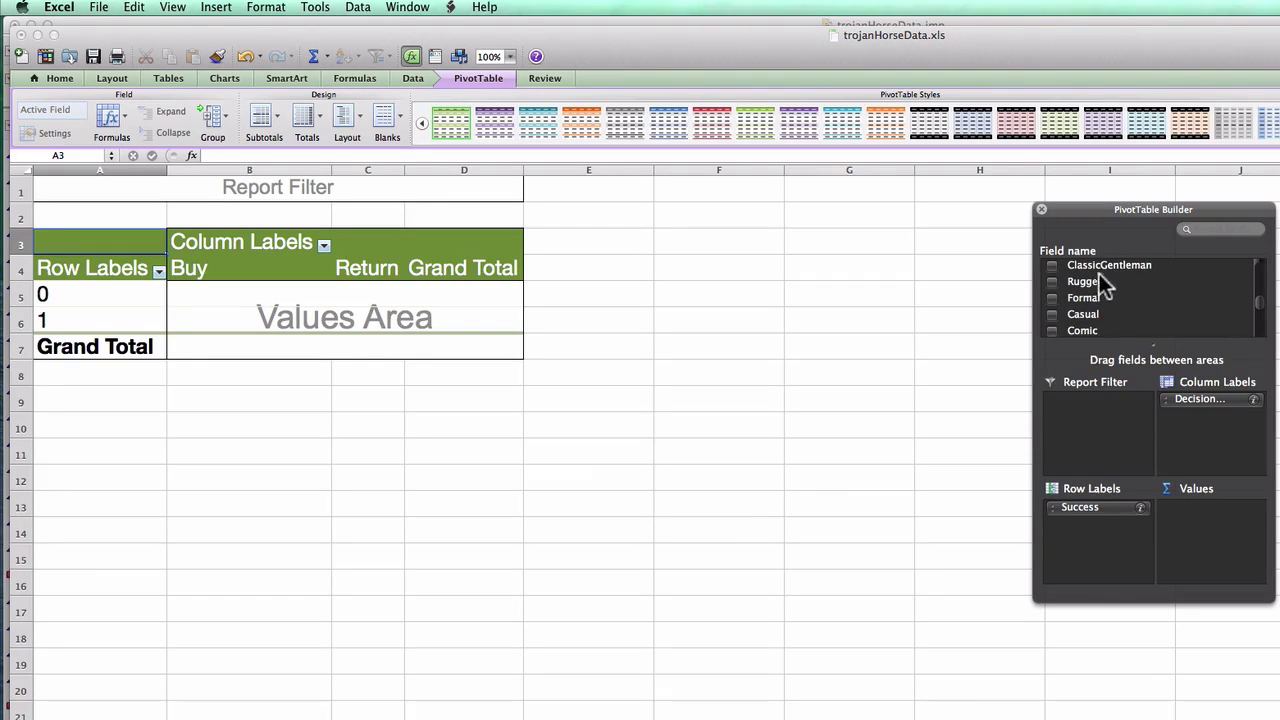
scroll(1104, 280, down, 2)
Add Comic to Values and summarize it by Count, giving a 2000 grand total.
drag(1086, 300, 1206, 529)
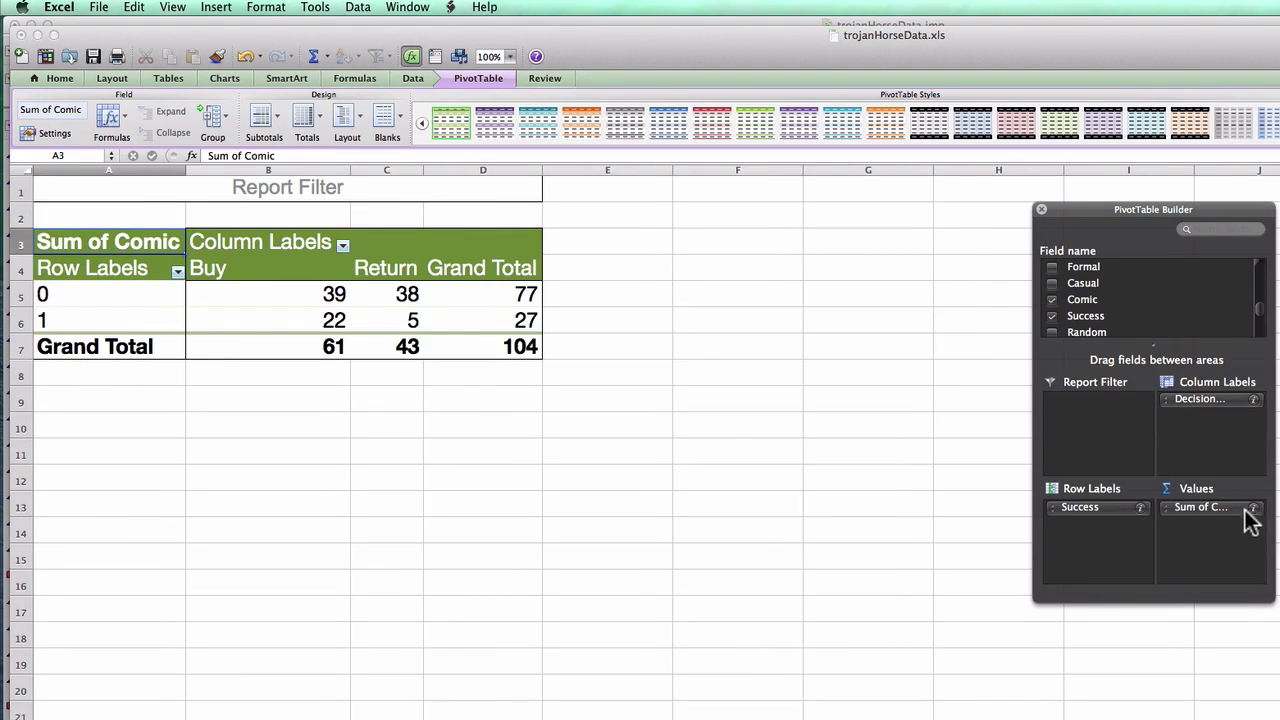
click(1250, 509)
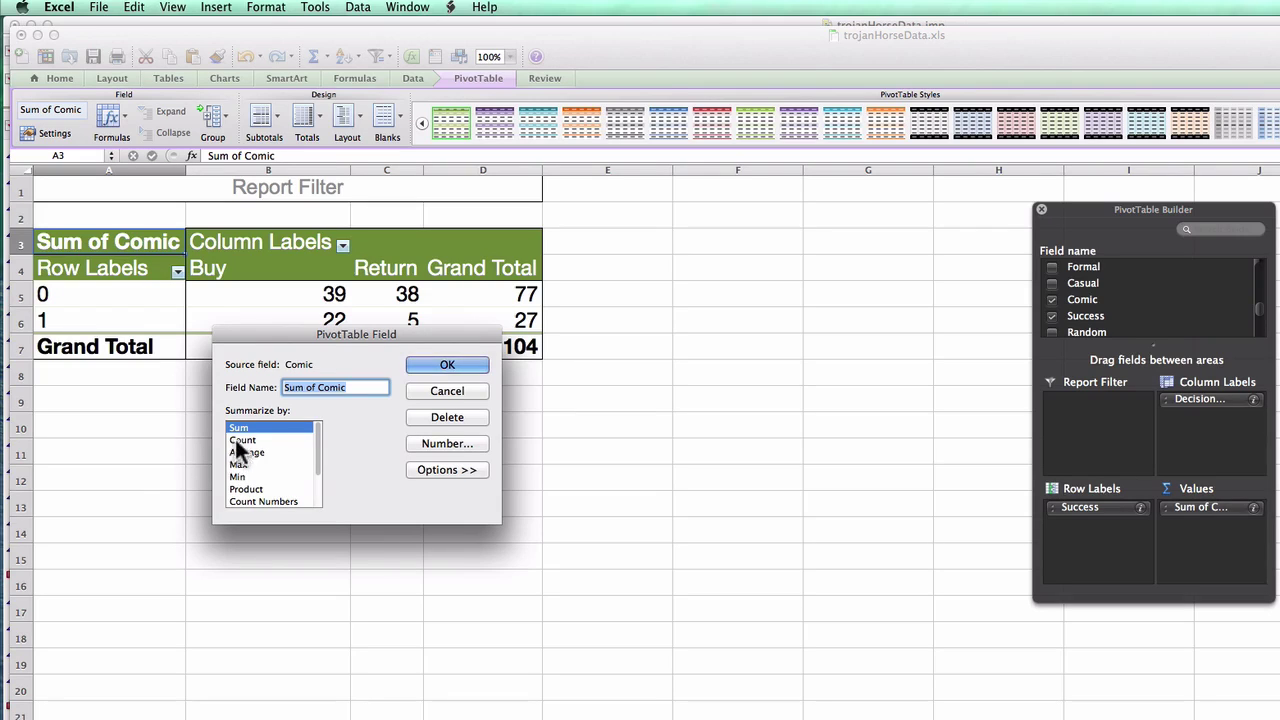
click(242, 440)
click(430, 366)
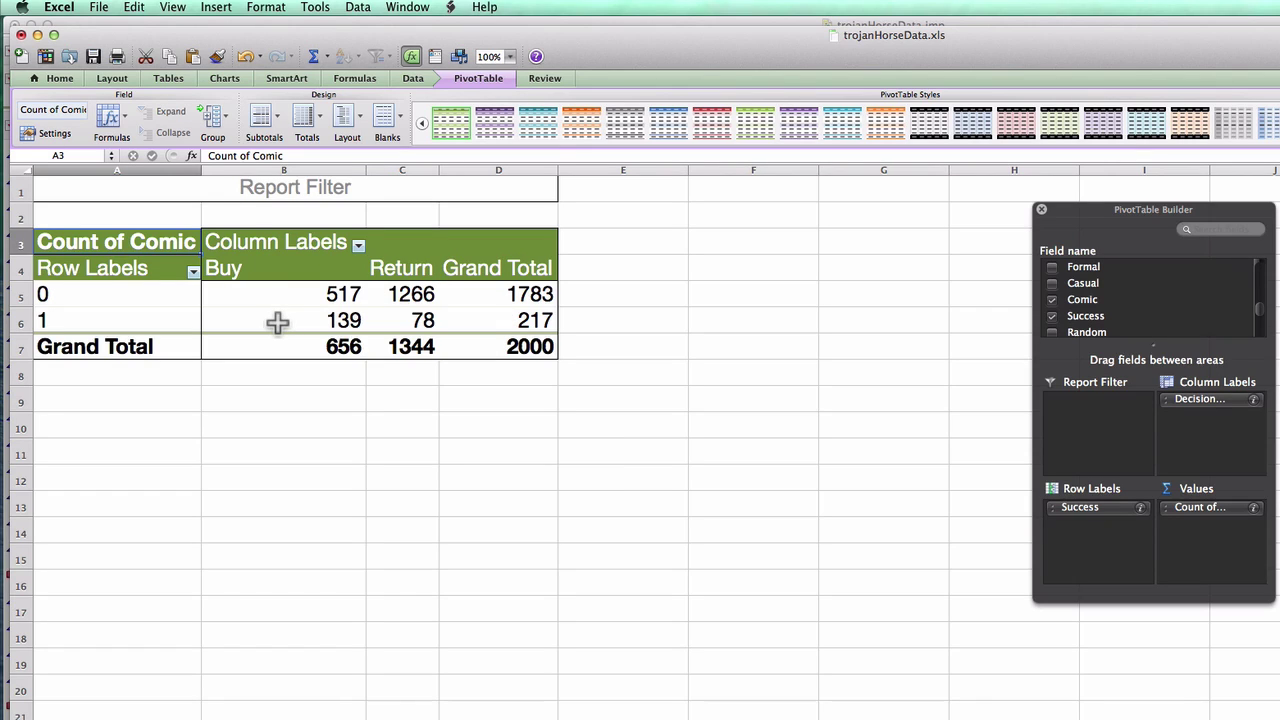
click(510, 347)
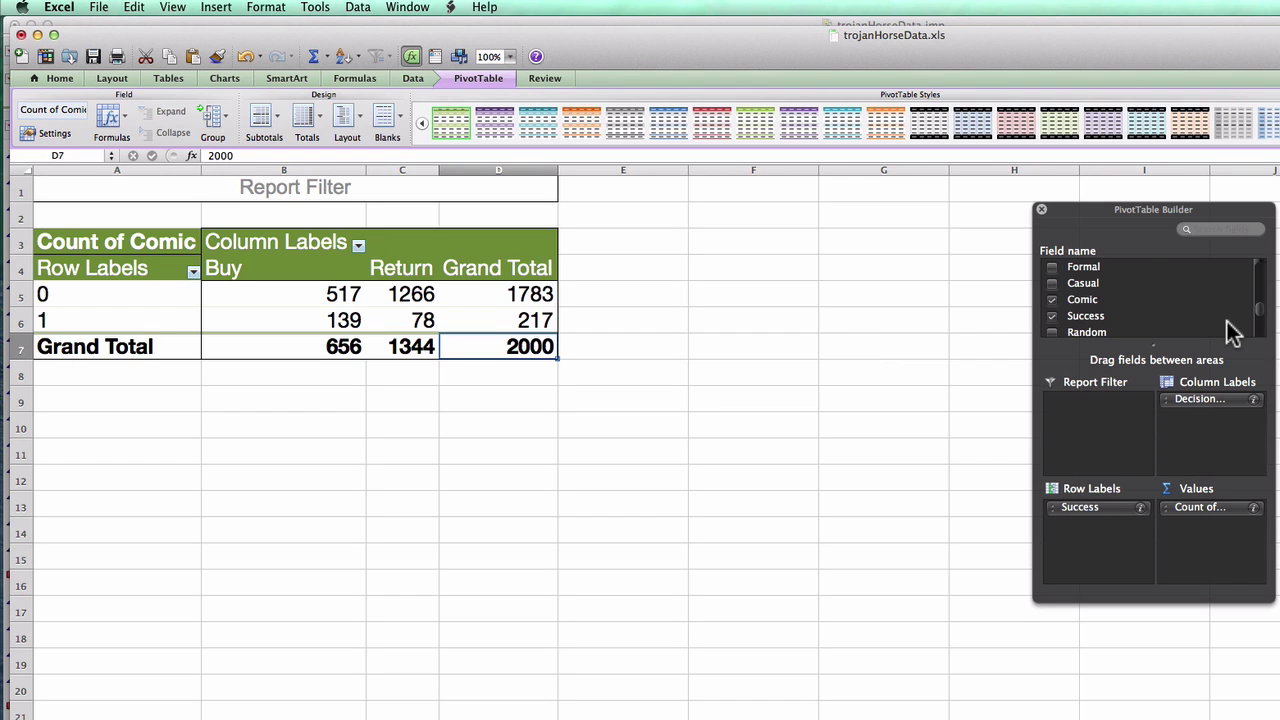
Add Testing as a report filter and show only Testing value 1.
scroll(1232, 330, up, 5)
scroll(1232, 330, down, 3)
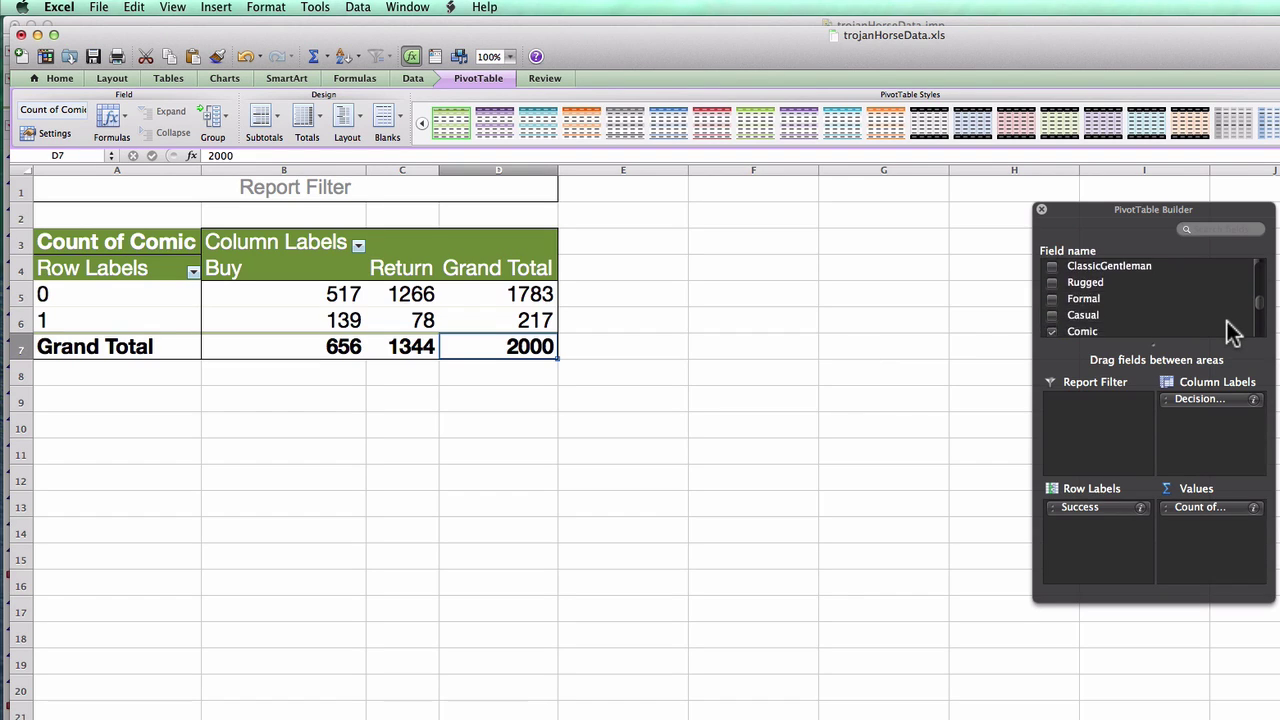
scroll(1230, 330, down, 4)
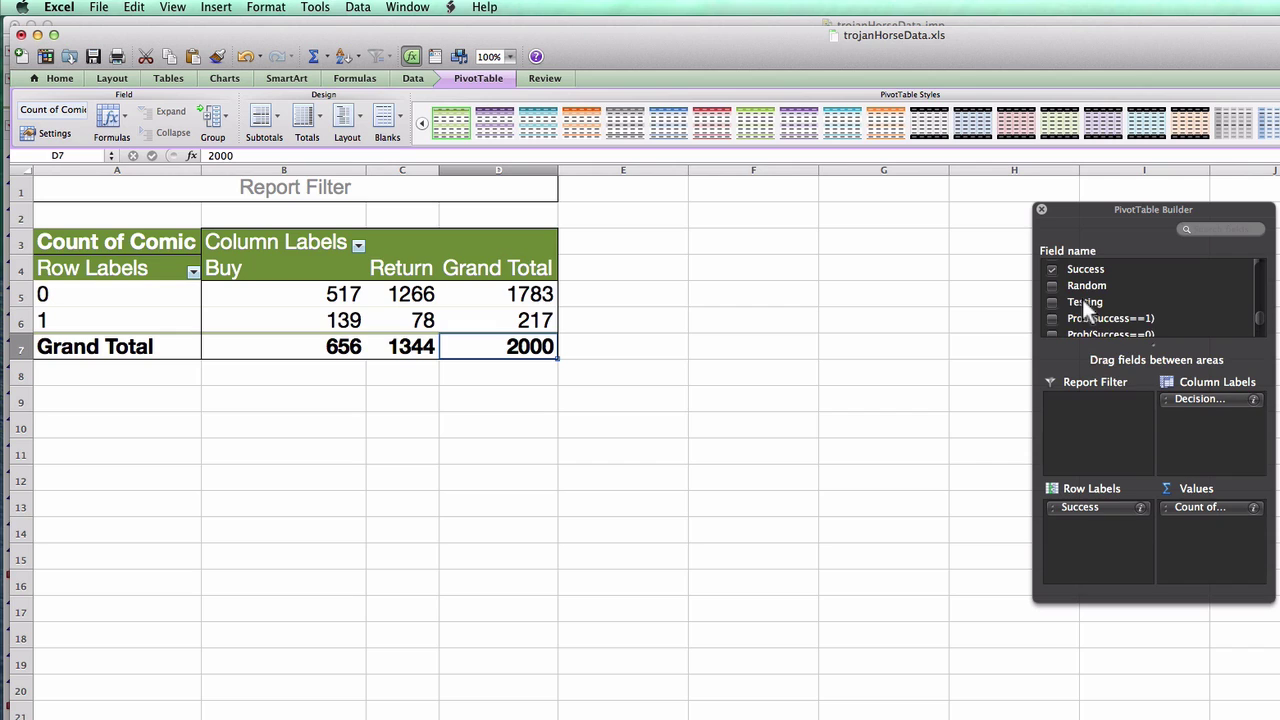
drag(1083, 305, 1106, 421)
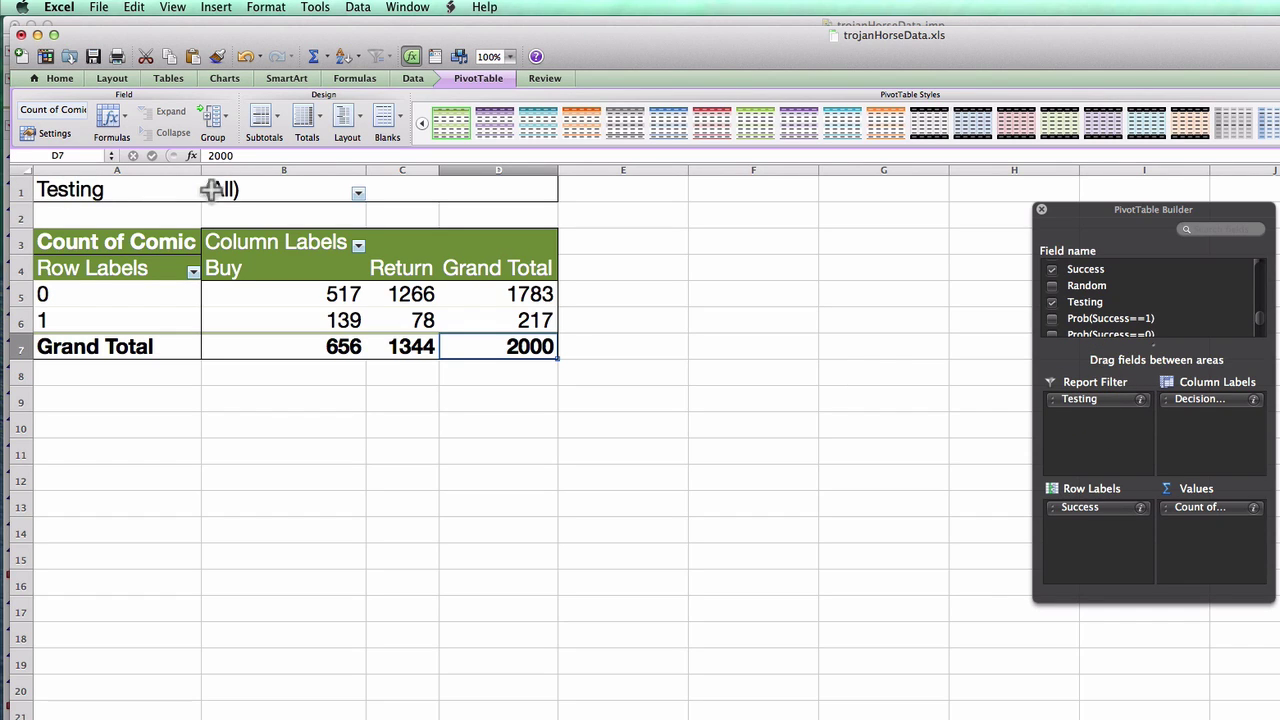
click(359, 195)
click(399, 262)
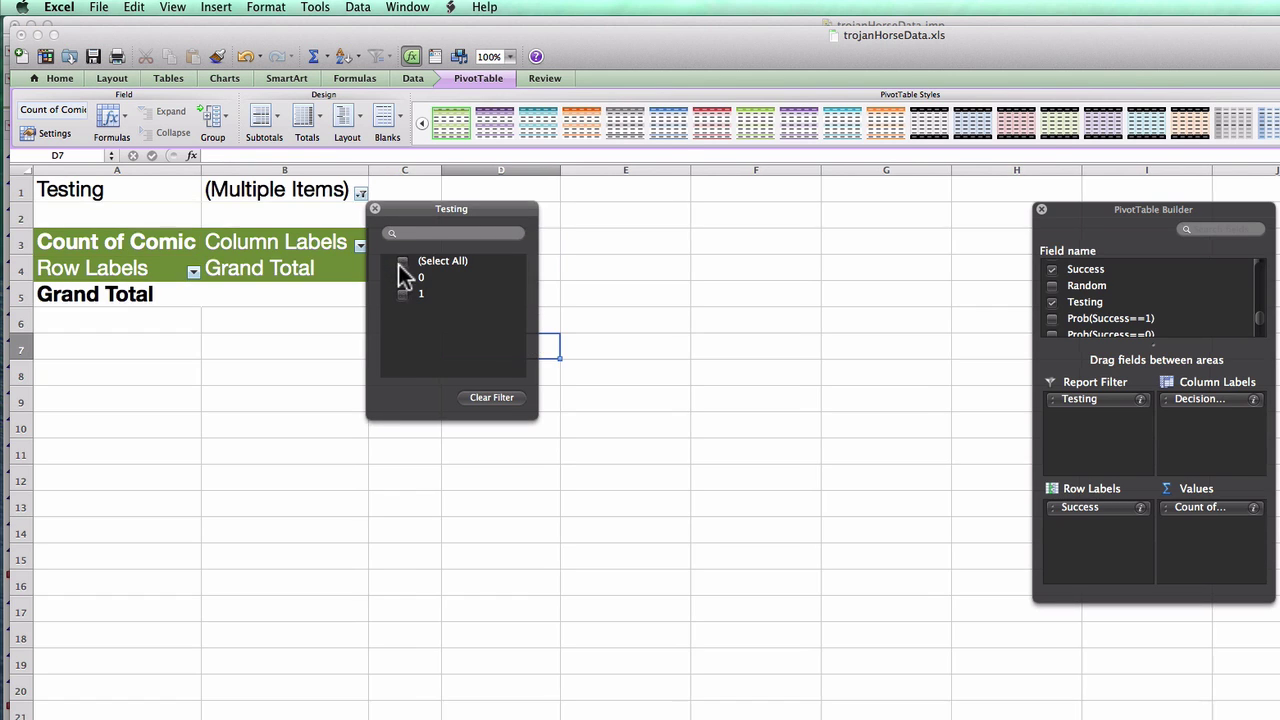
click(402, 294)
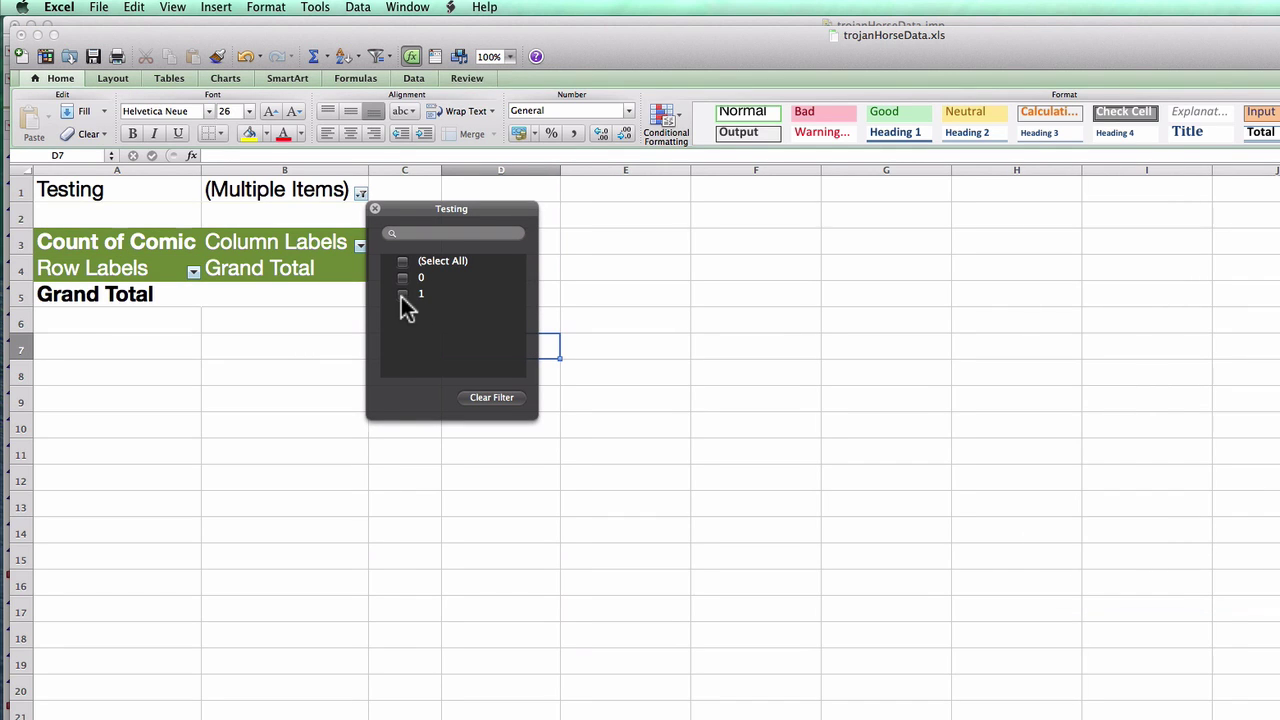
click(375, 210)
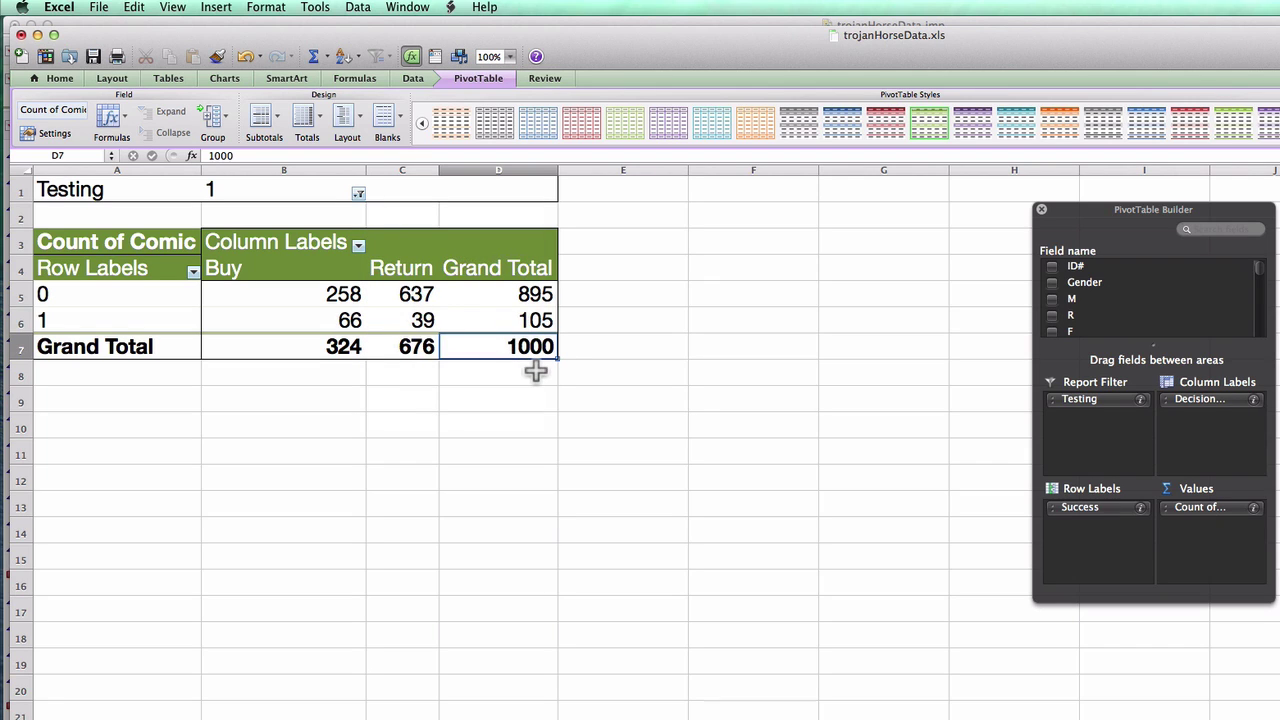
Step through the filtered count cells and return to row label A5.
key(Left)
key(Left)
key(Up)
key(Up)
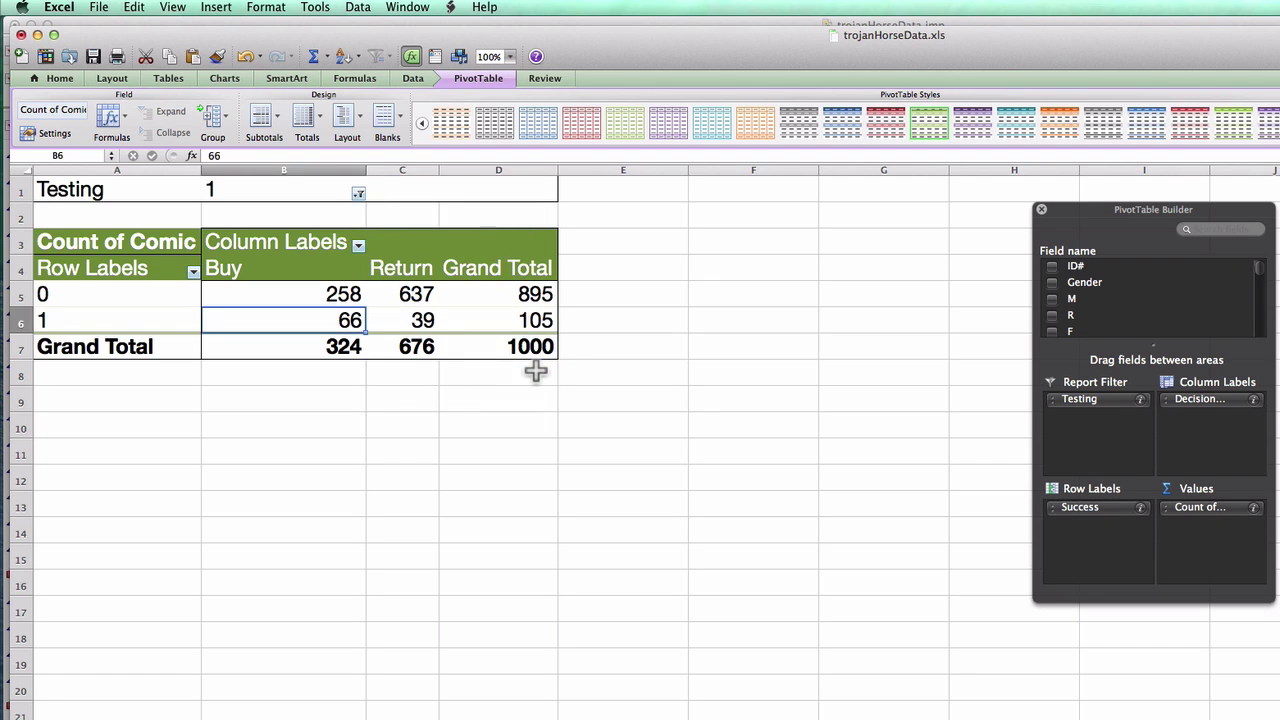
key(Right)
key(Down)
key(Up)
key(Left)
key(Left)
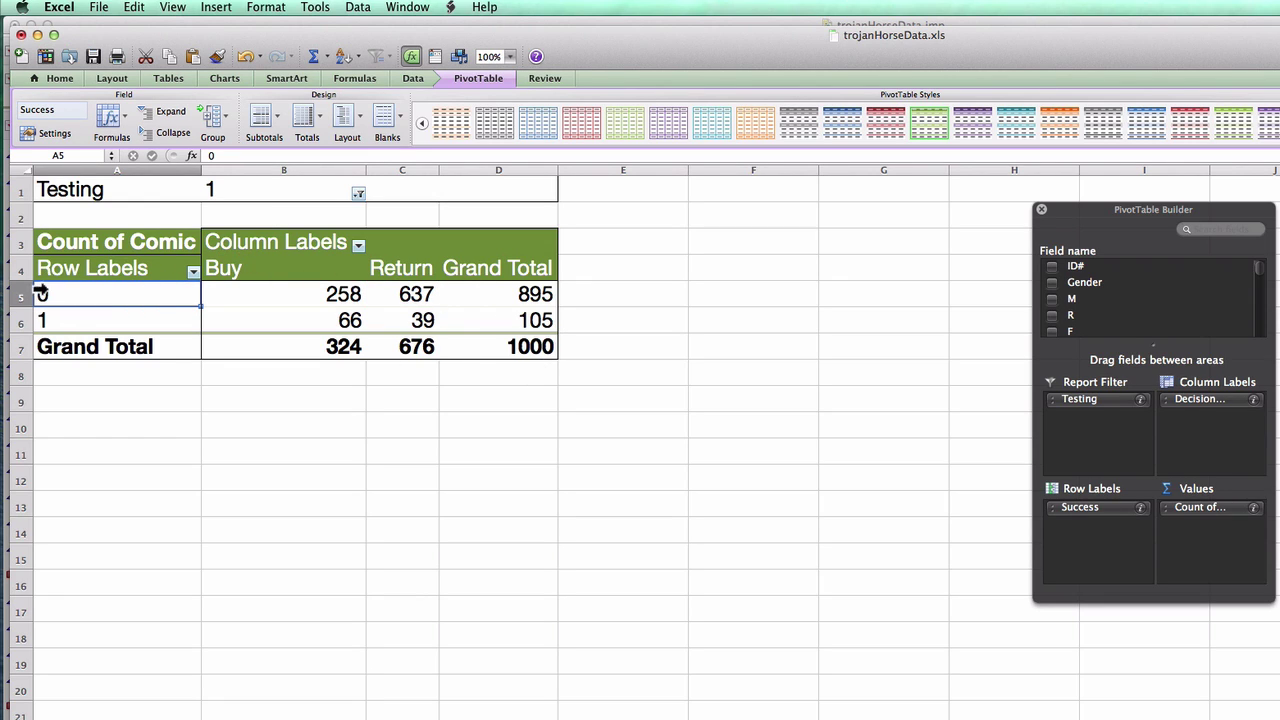
Sort Success rows descending so 1 (66 Buy, 39 Return) sits above 0.
click(193, 272)
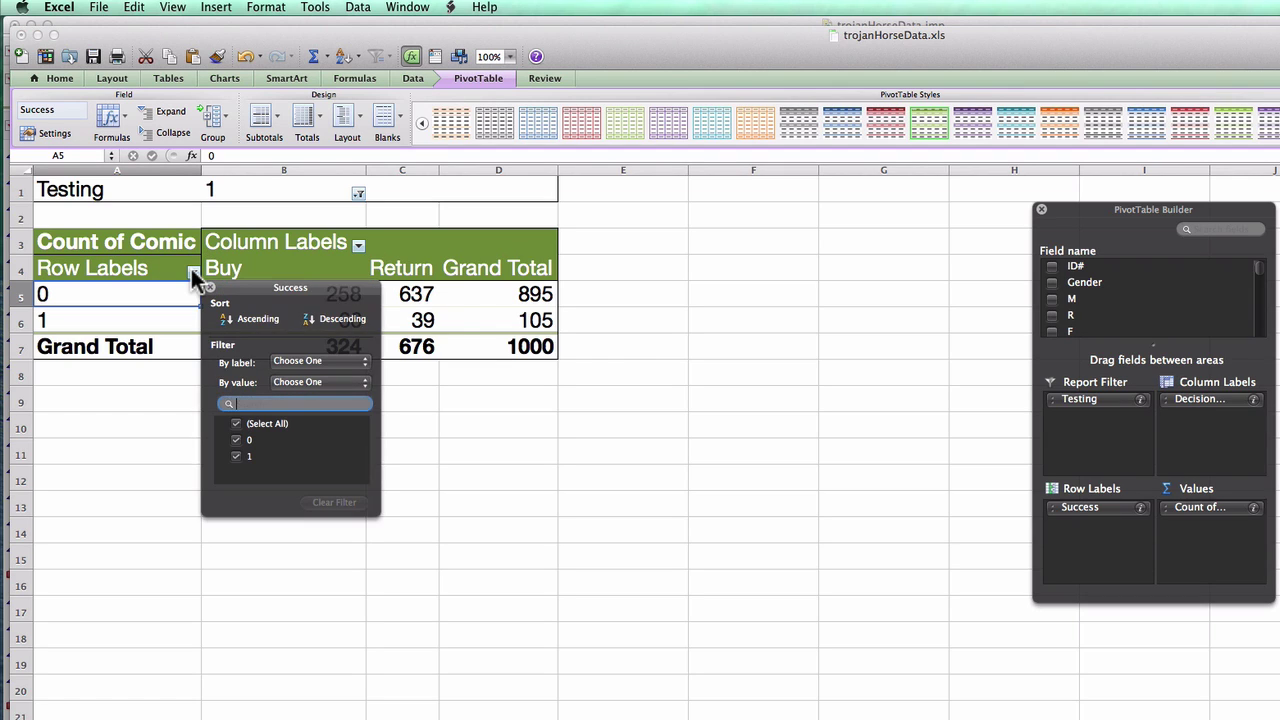
click(329, 319)
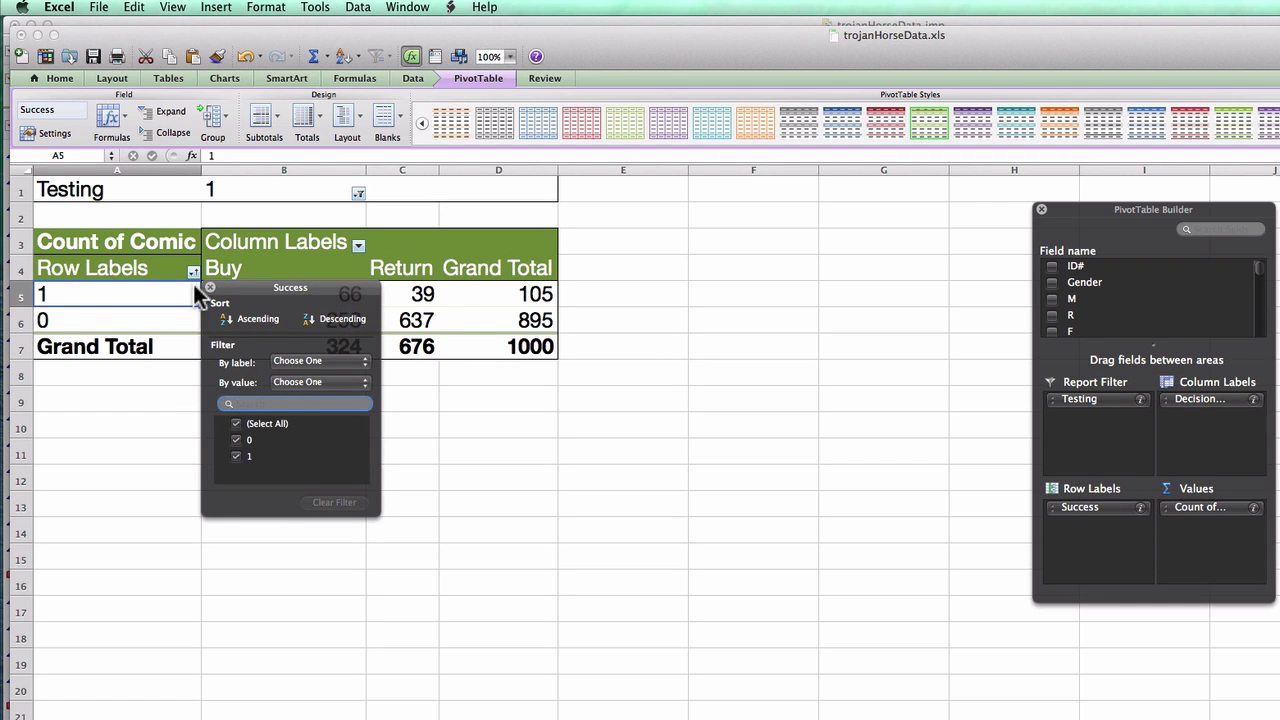
click(210, 287)
click(347, 313)
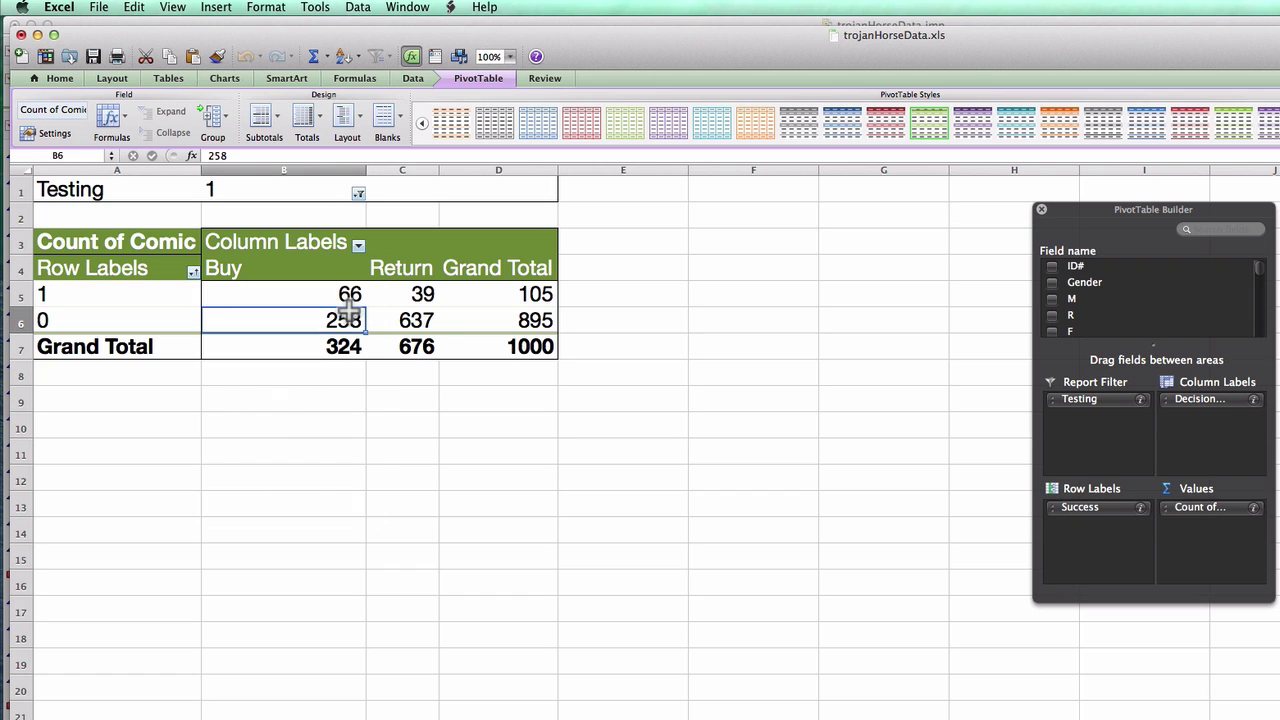
key(Up)
key(Right)
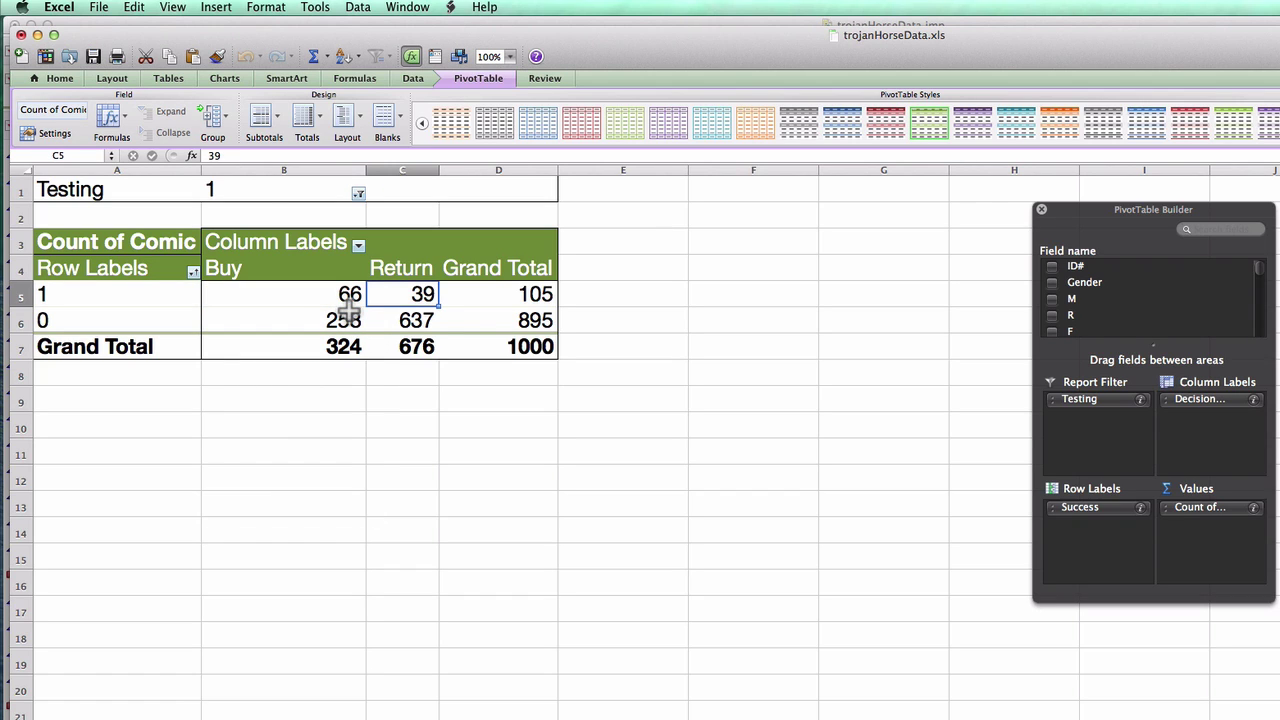
key(Left)
key(Down)
key(Down)
key(Down)
key(Down)
key(Down)
key(Down)
key(Down)
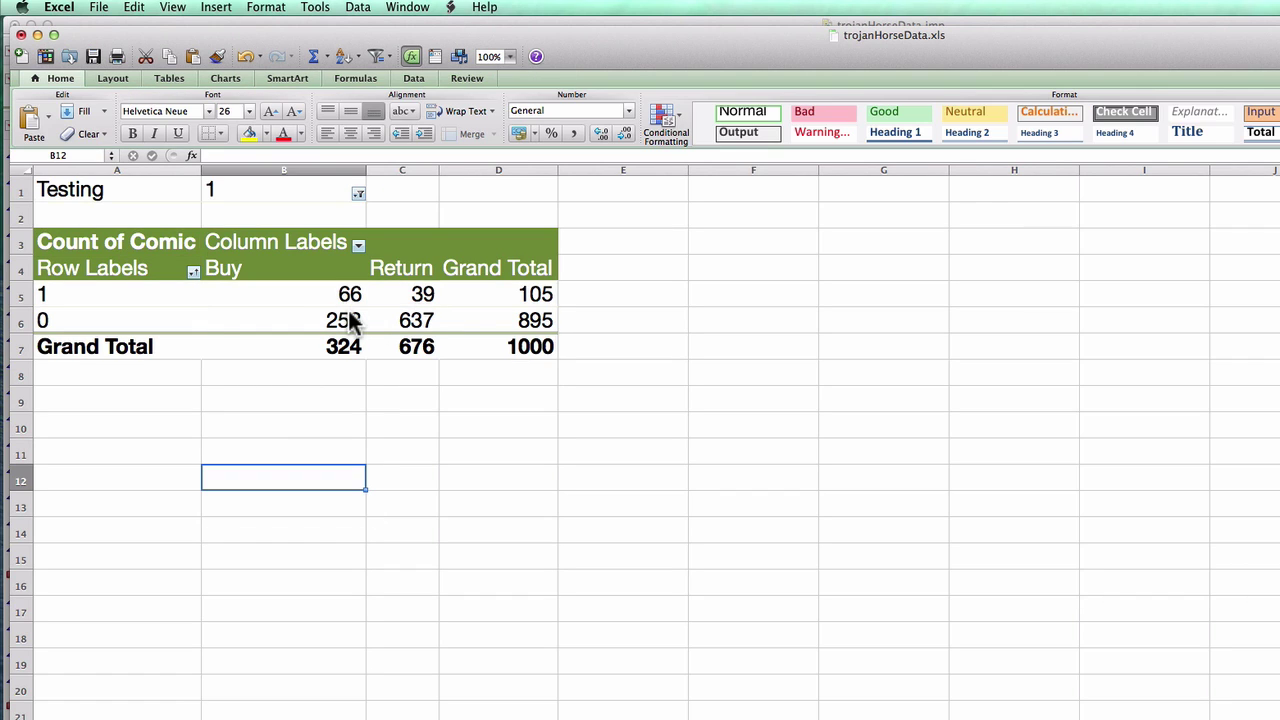
Enter the label '%Testing Set Ship to' in F4.
click(763, 270)
text(%)
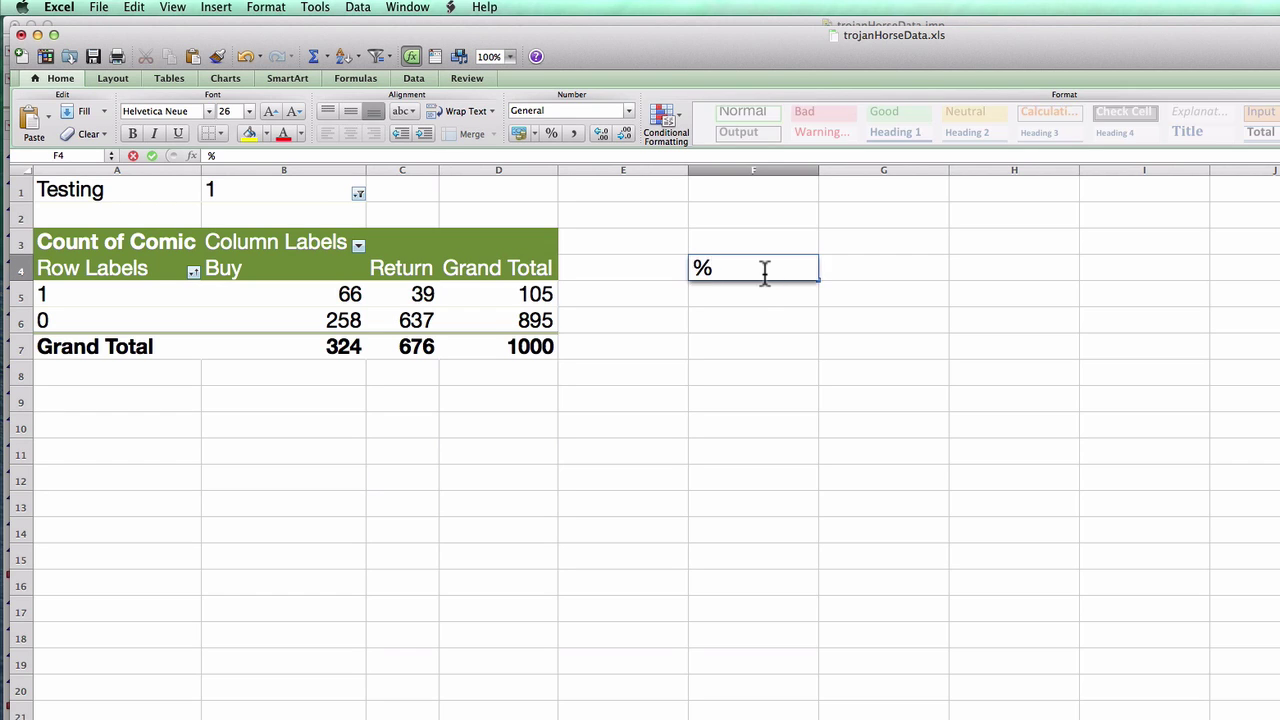
text(Testing Set s)
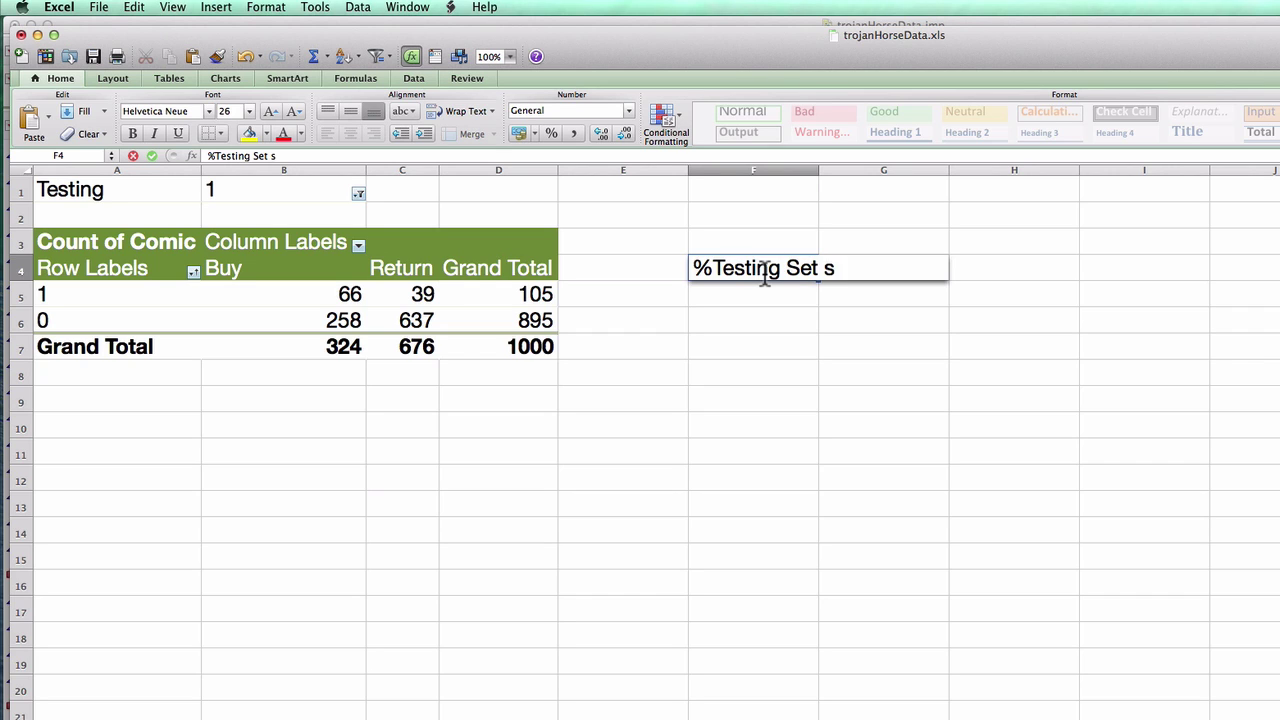
key(BackSpace)
text(Ship to)
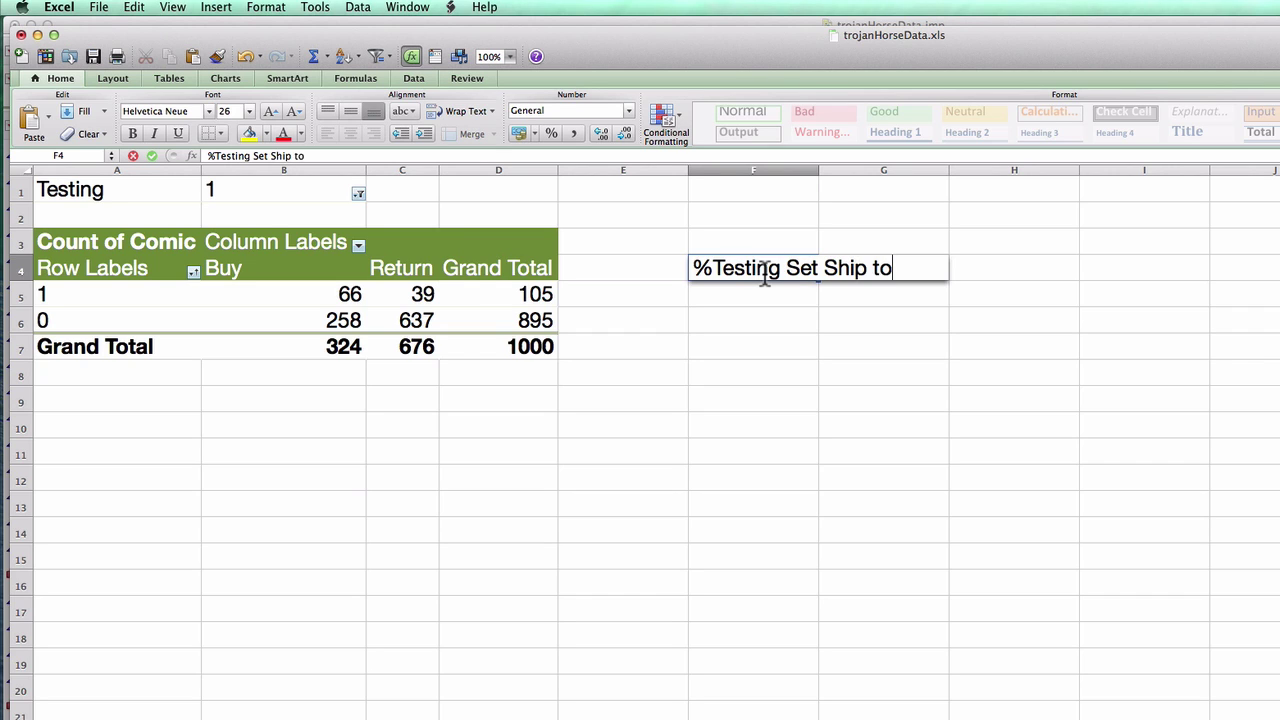
key(Return)
Compute =B7/D7 (0.324), place it in G4, and widen column F.
key(Up)
key(Right)
key(Right)
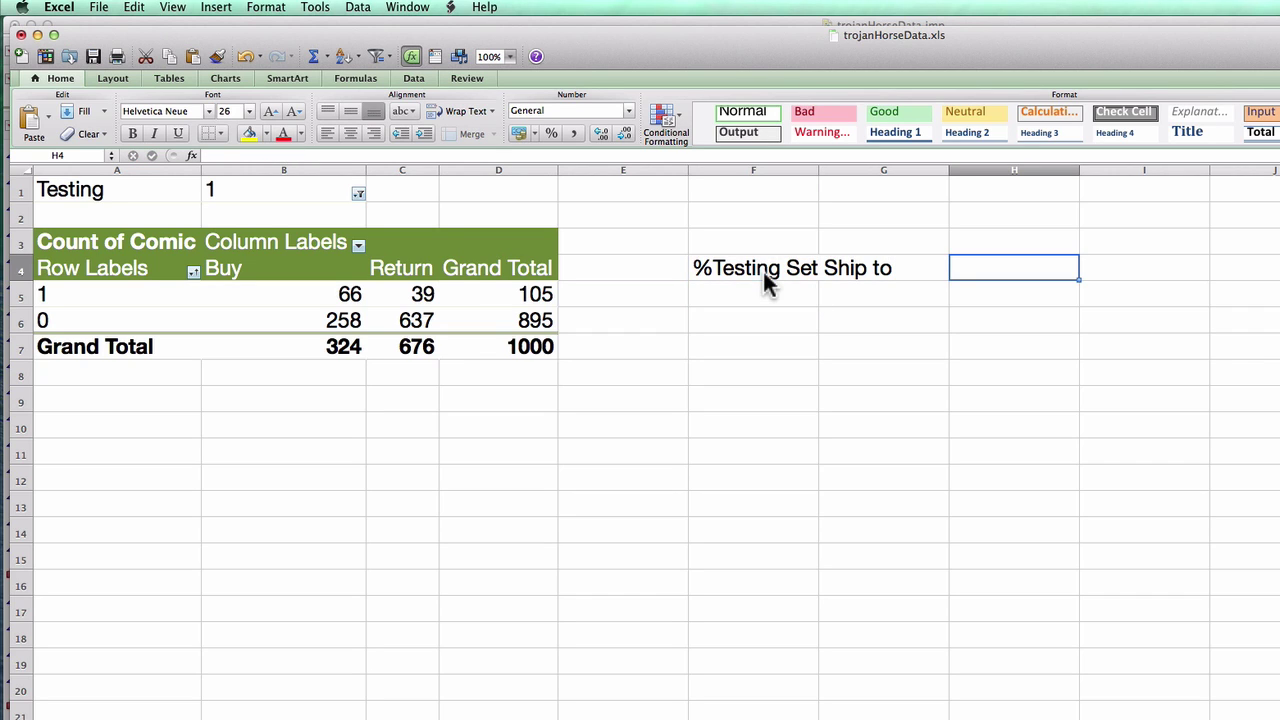
text(=)
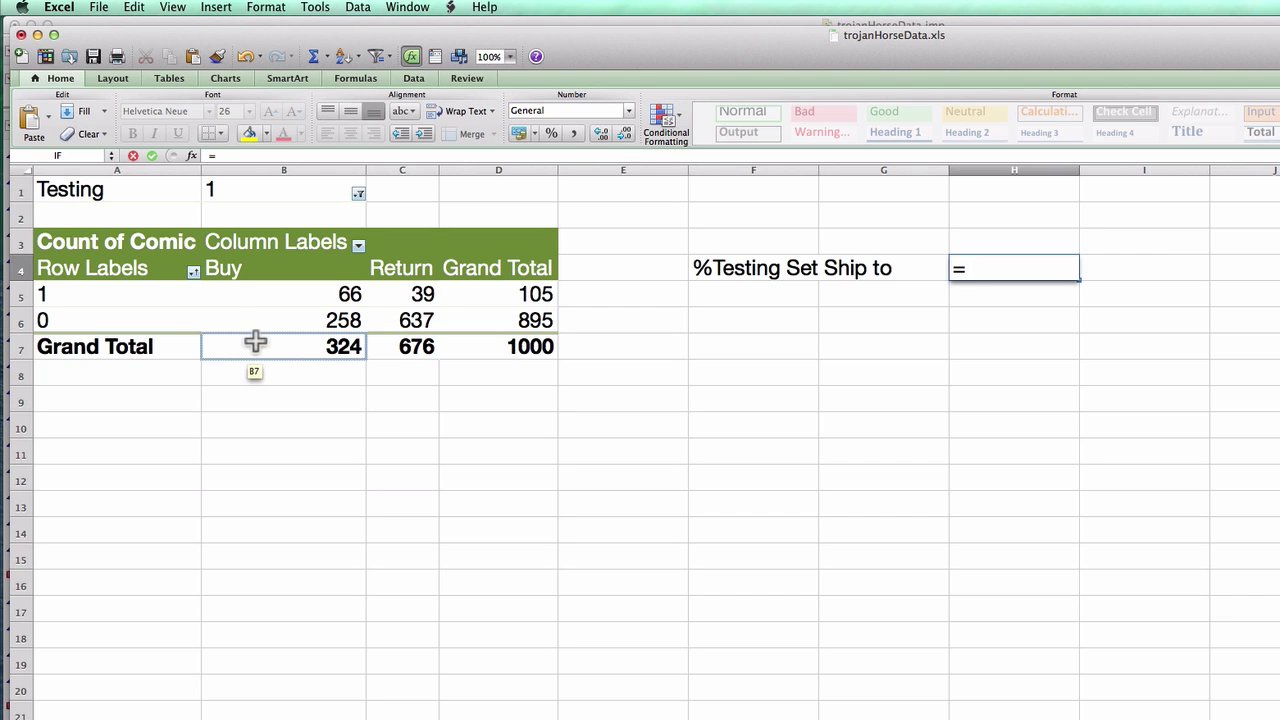
click(255, 342)
text(/)
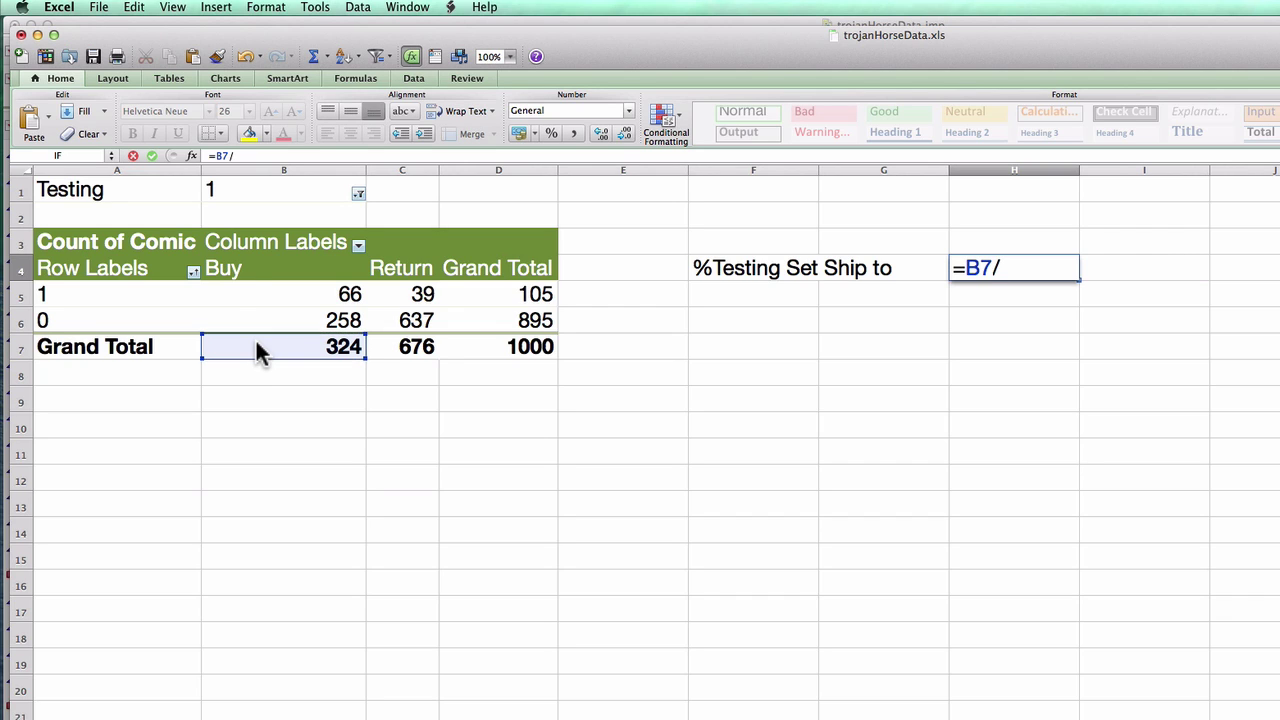
click(499, 350)
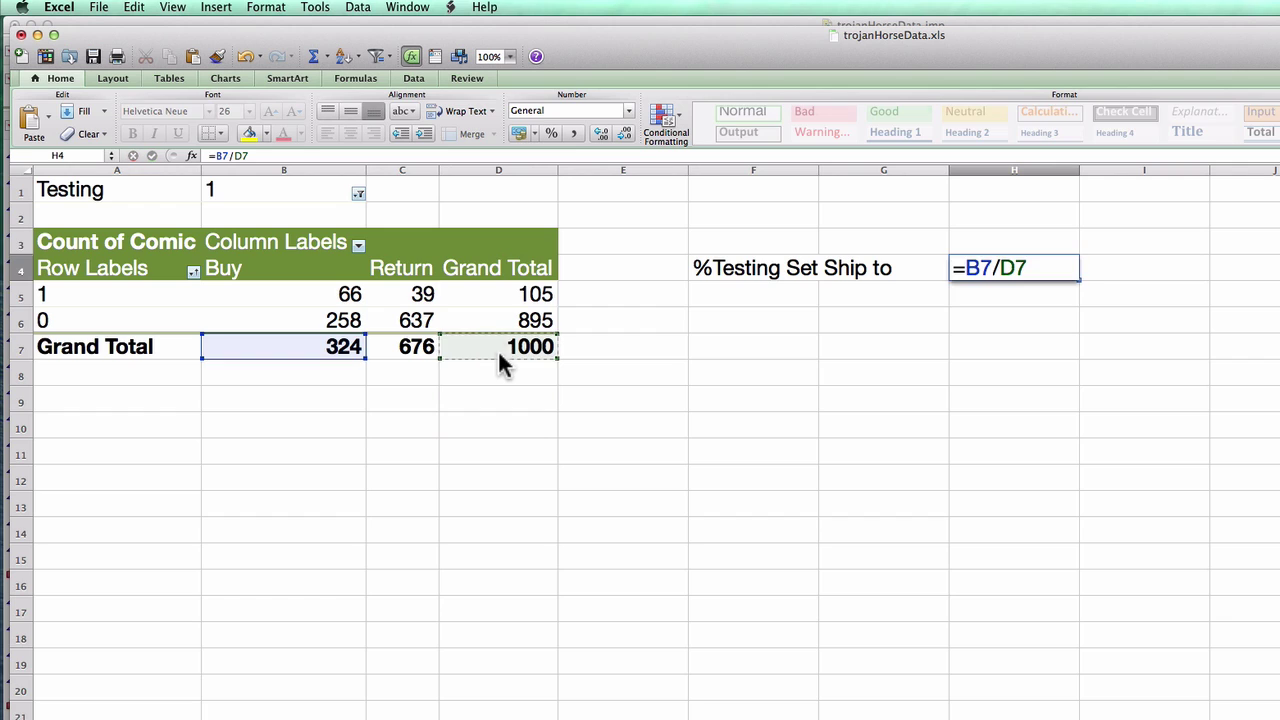
key(Return)
key(Up)
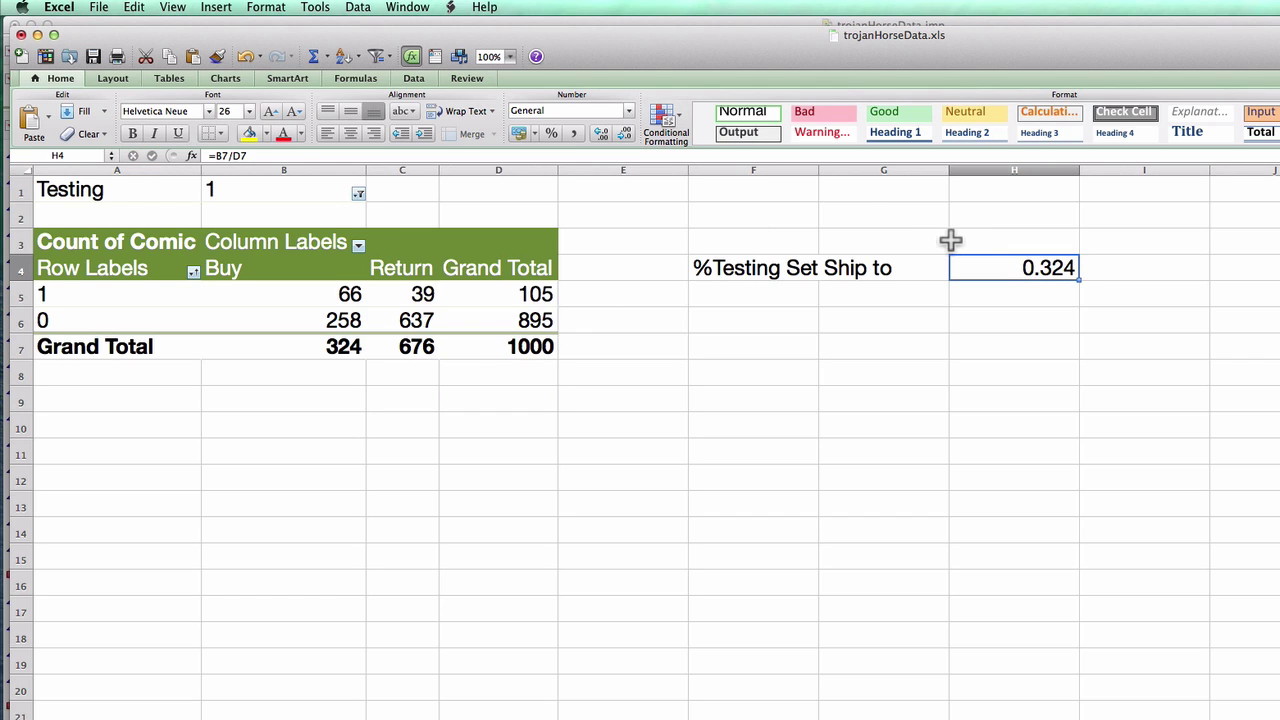
drag(950, 252, 945, 250)
drag(820, 166, 899, 166)
Enter the label 'Potential # Shipments' in F5.
click(790, 294)
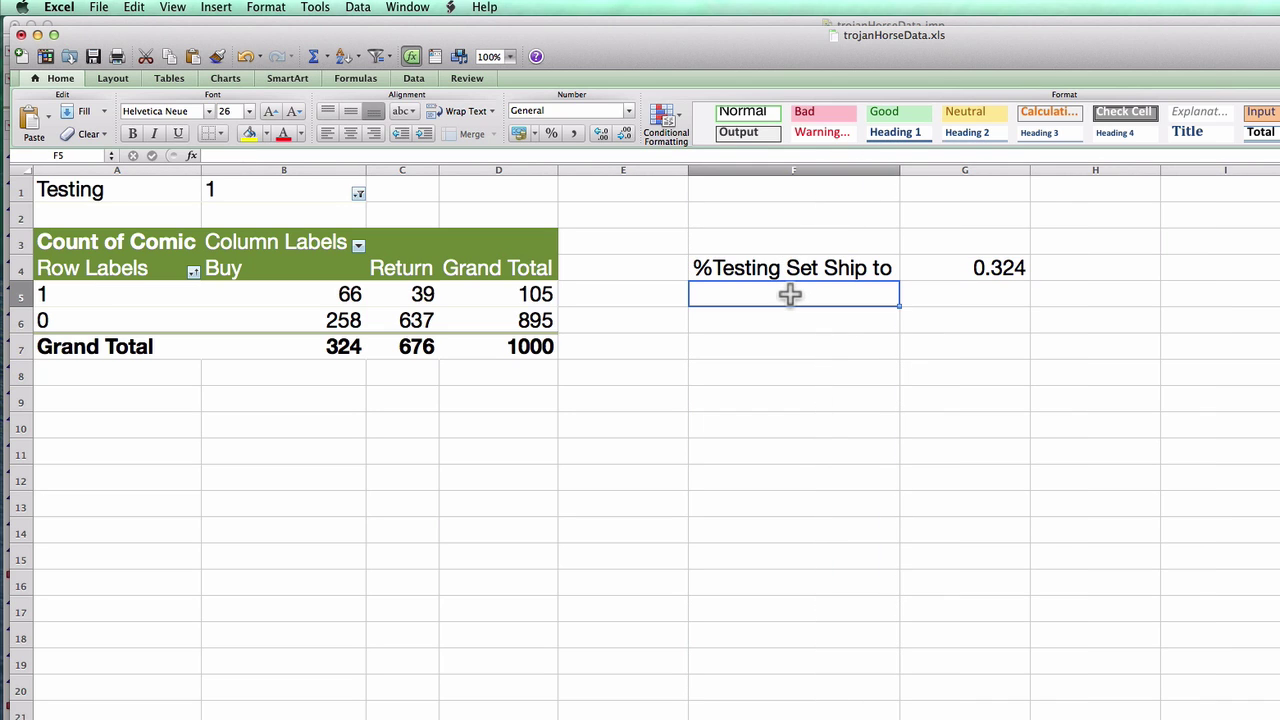
text(Potential )
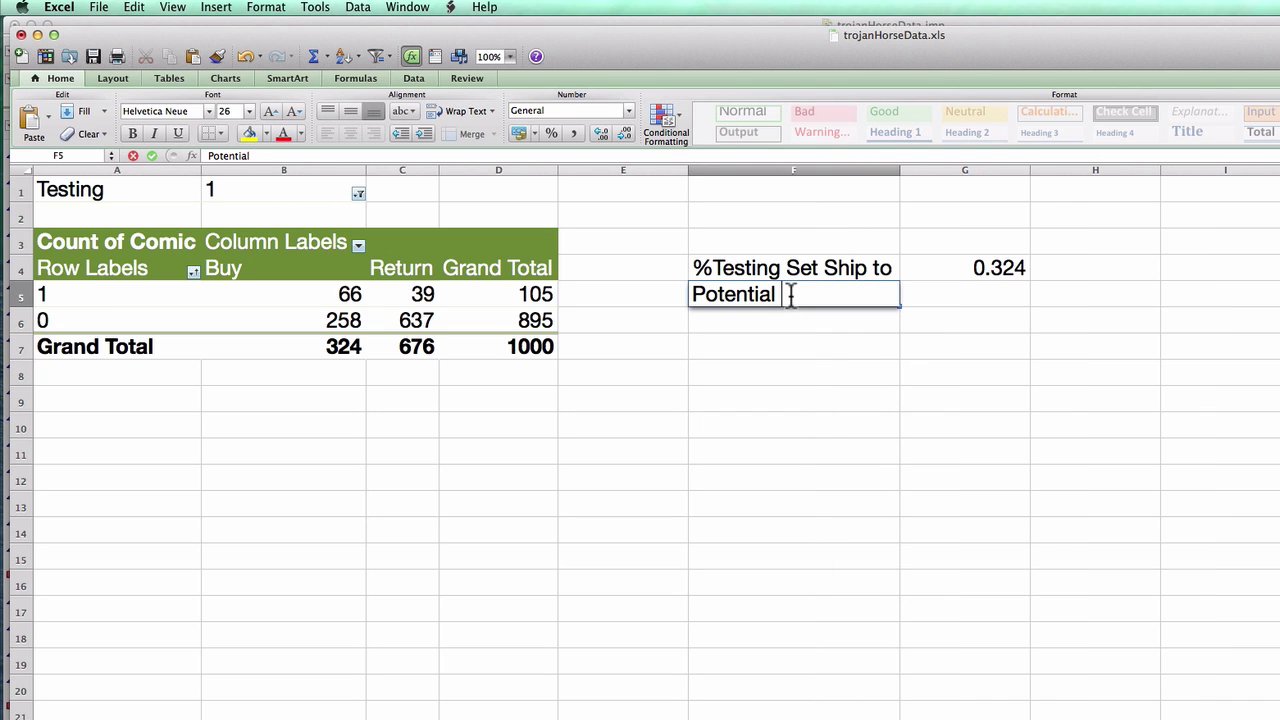
text(# Shipments)
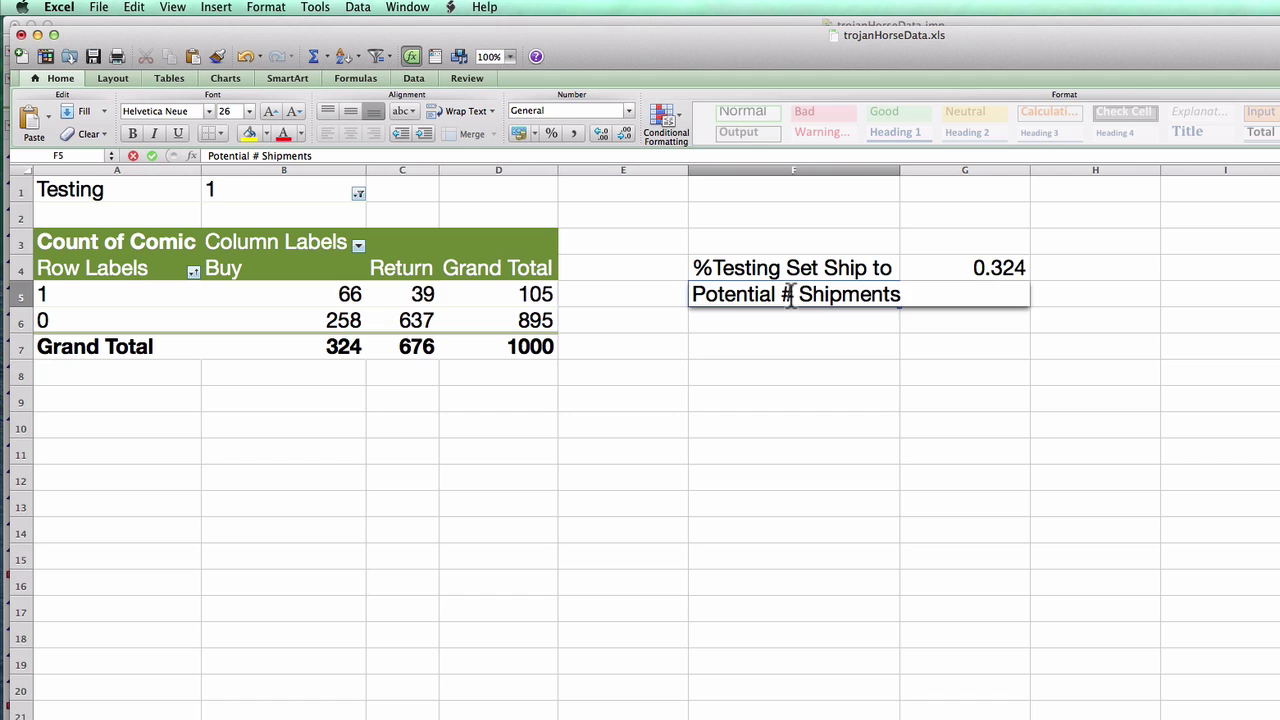
key(Return)
key(Up)
key(Right)
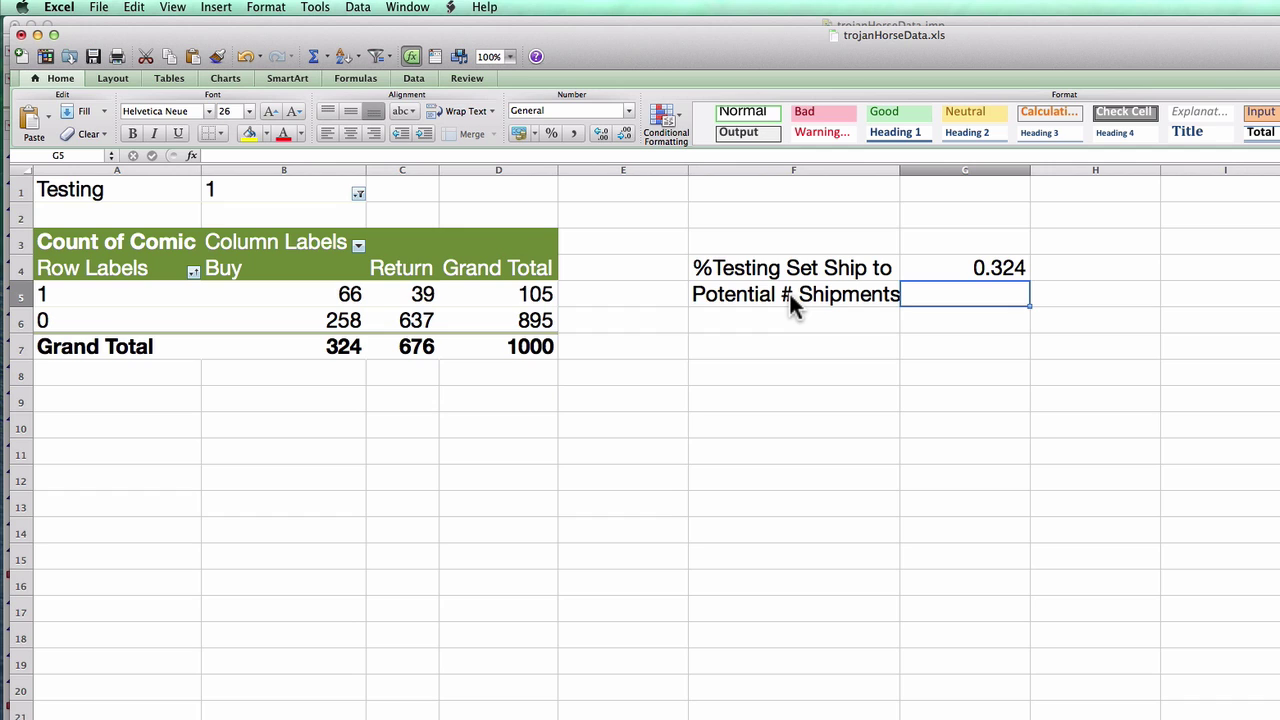
Enter =G4*500000 in G5, returning 162000.
text(=)
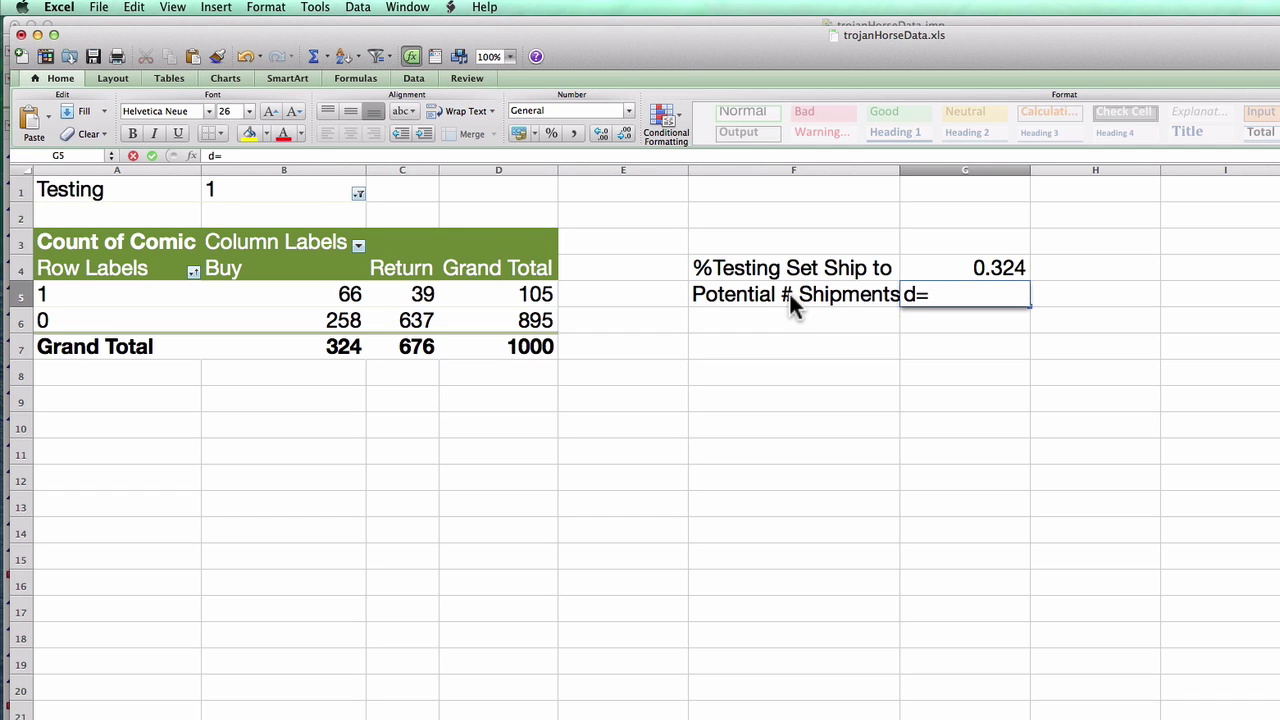
key(Escape)
text(=-)
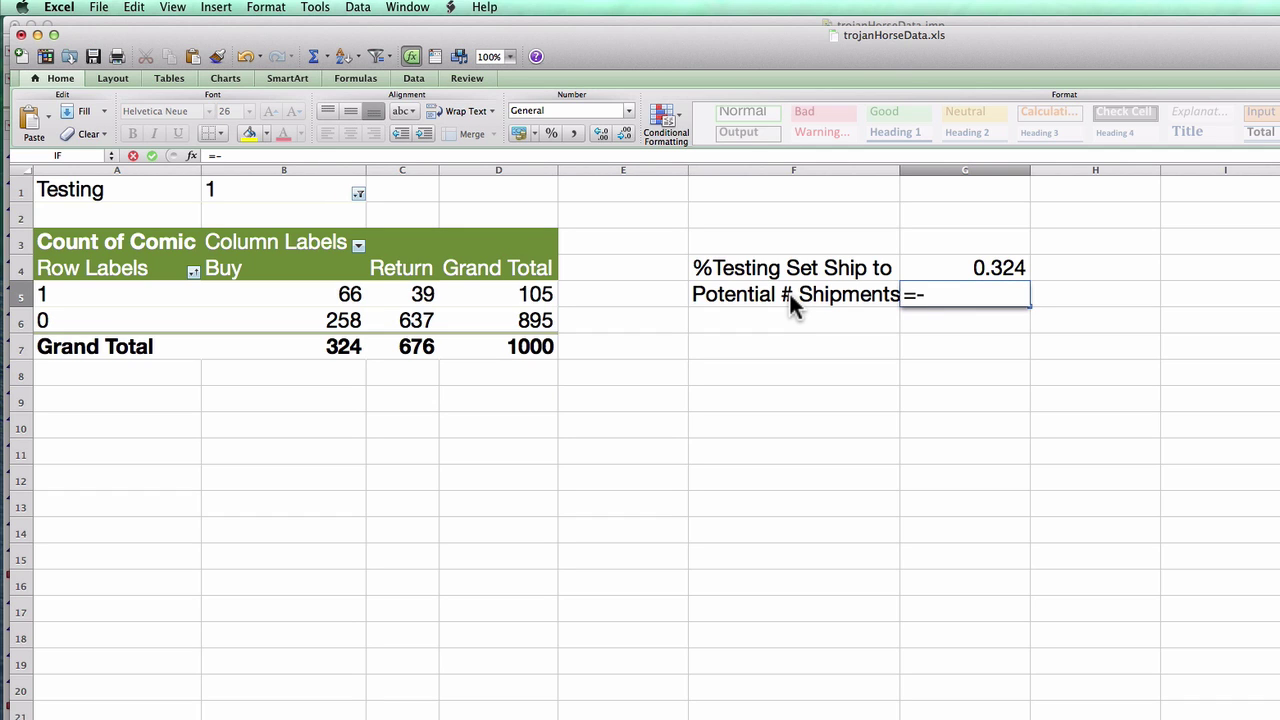
key(BackSpace)
key(Up)
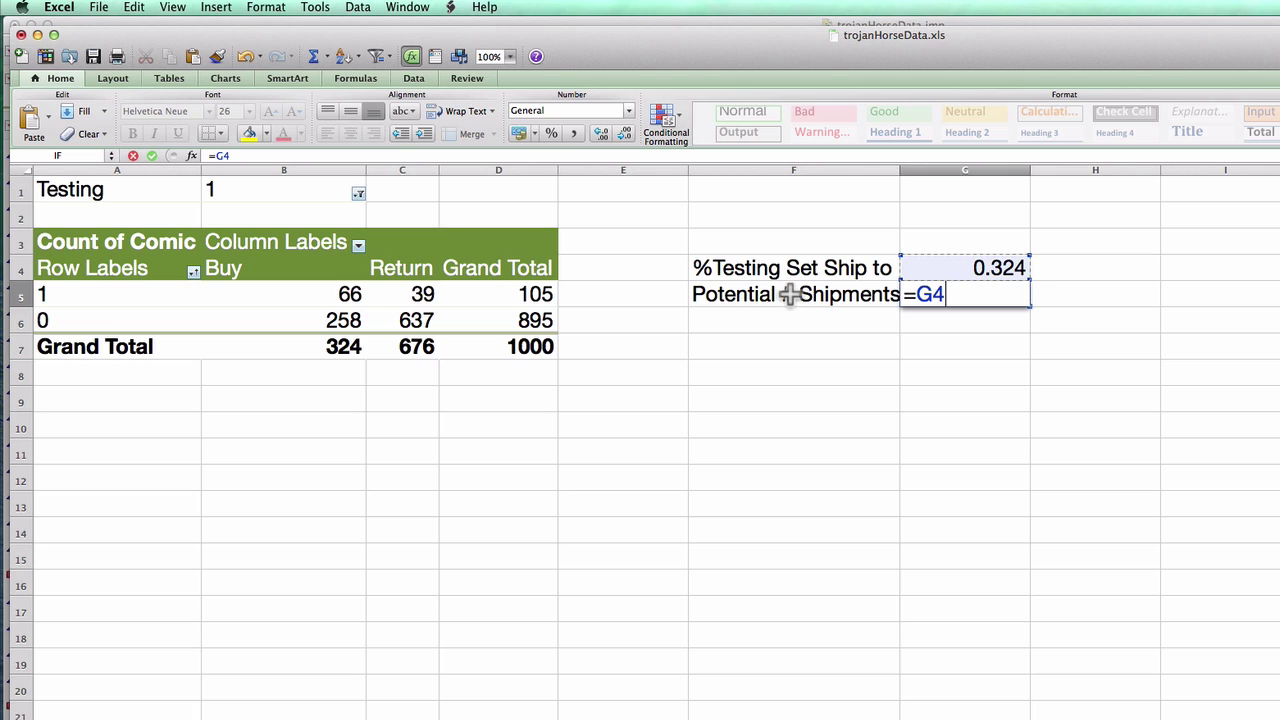
text(*500)
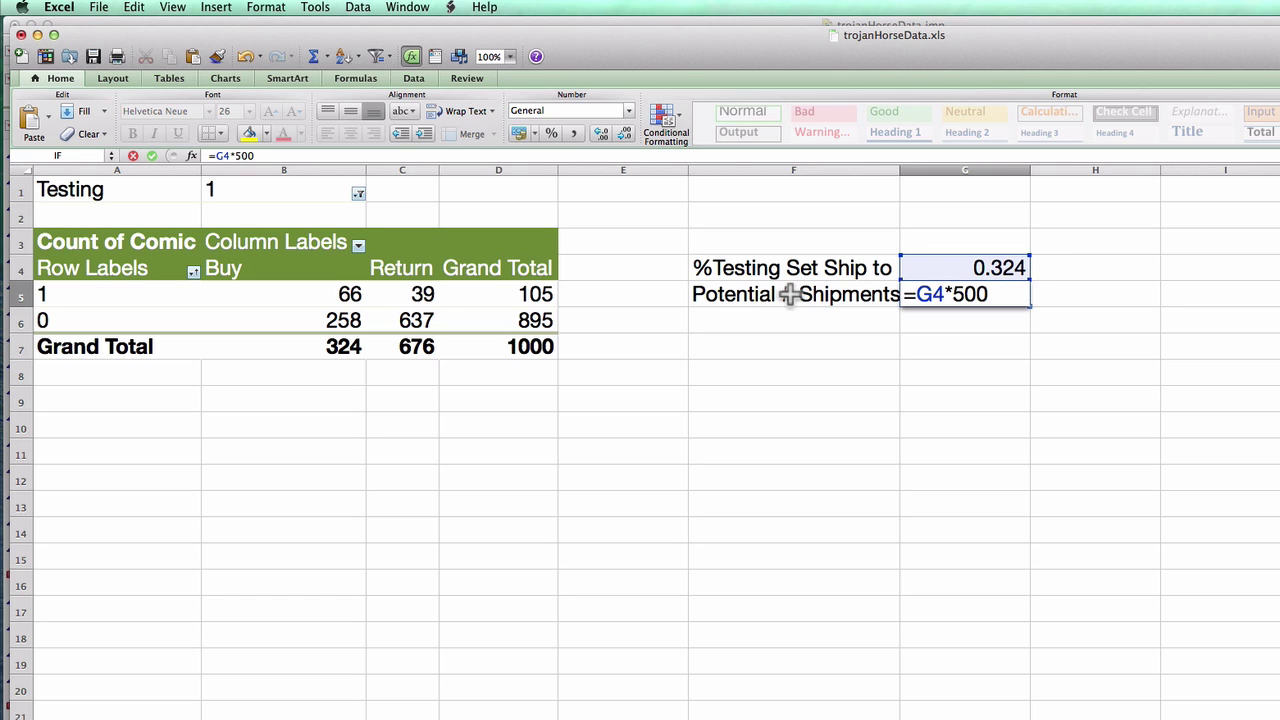
text(0000)
key(Return)
key(Up)
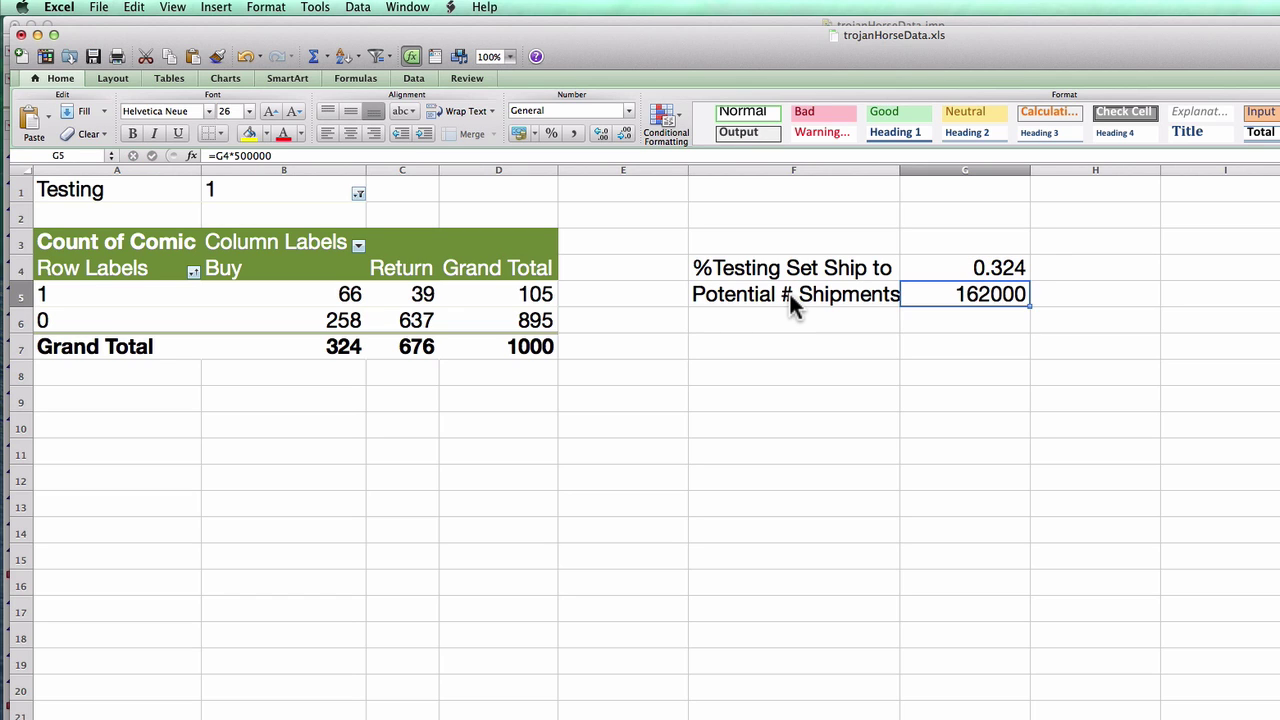
Try Comma Style on G5 and dismiss the 'Style not found' alert.
click(573, 133)
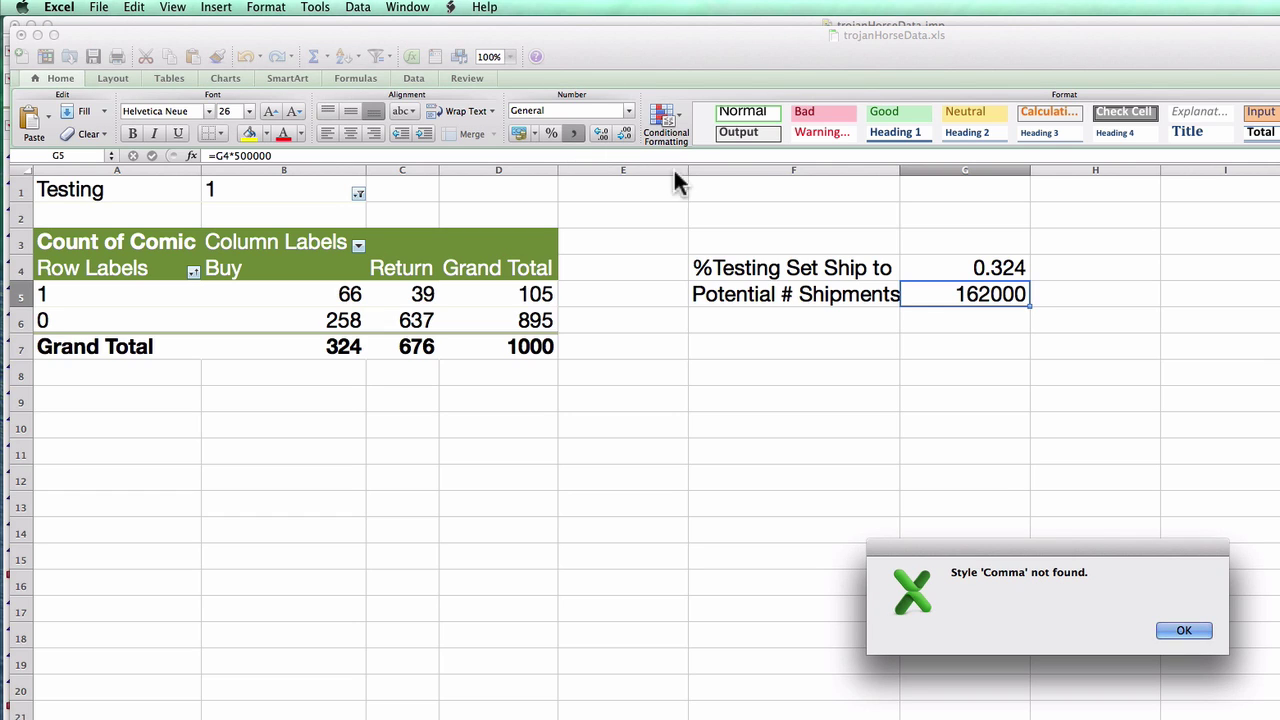
click(1182, 632)
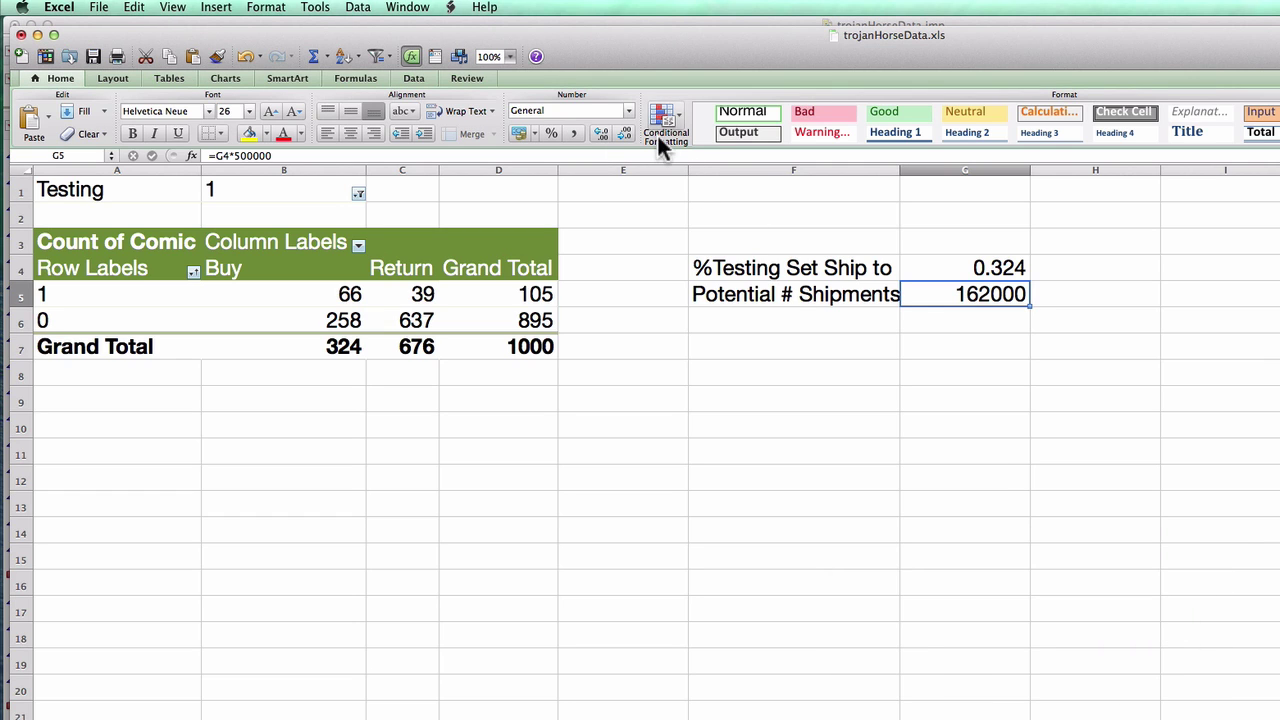
click(558, 368)
Enter the label 'Ship To' in F6.
key(Right)
key(Up)
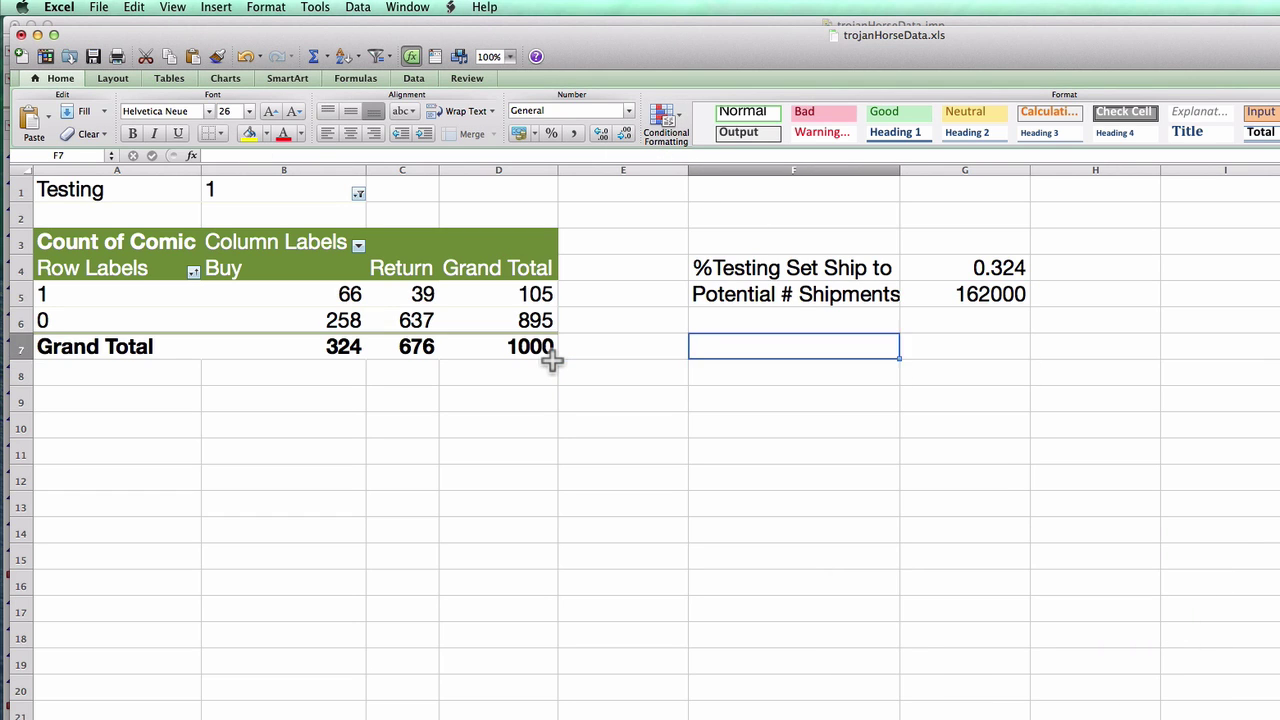
key(Up)
text(Ship To)
key(Tab)
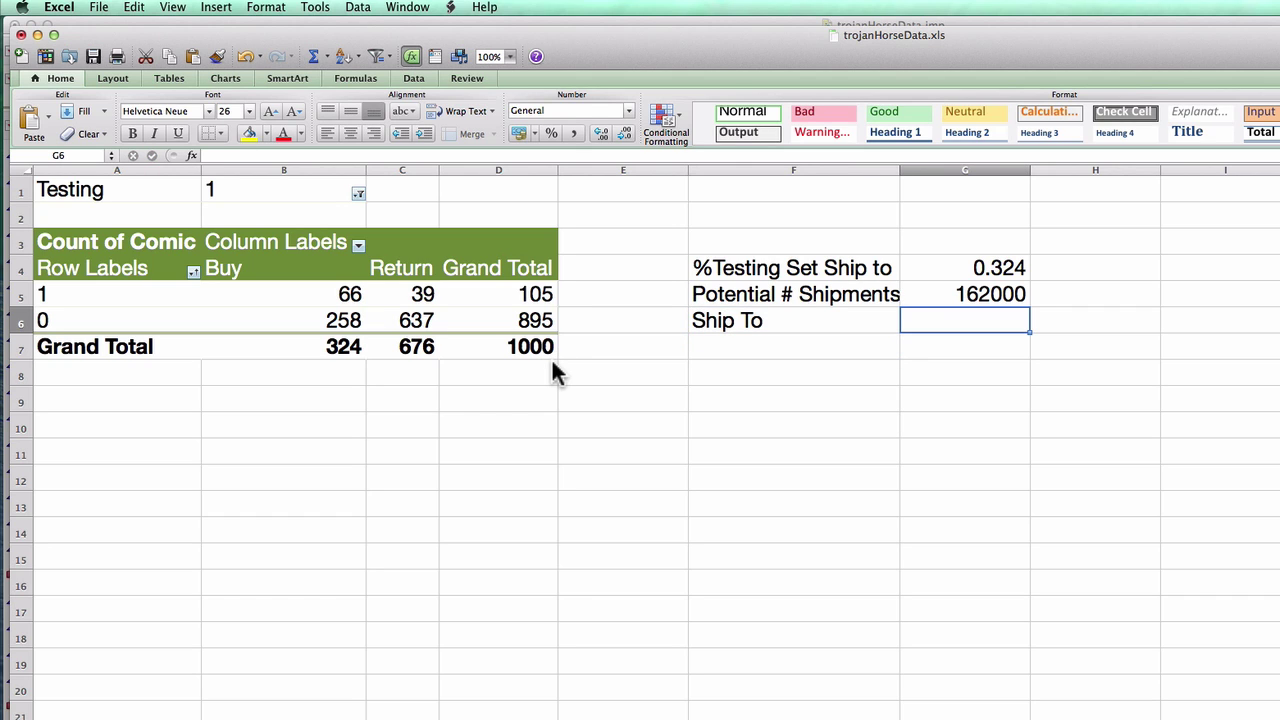
Enter =min(48000, G5) in G6, returning 48000.
text(=)
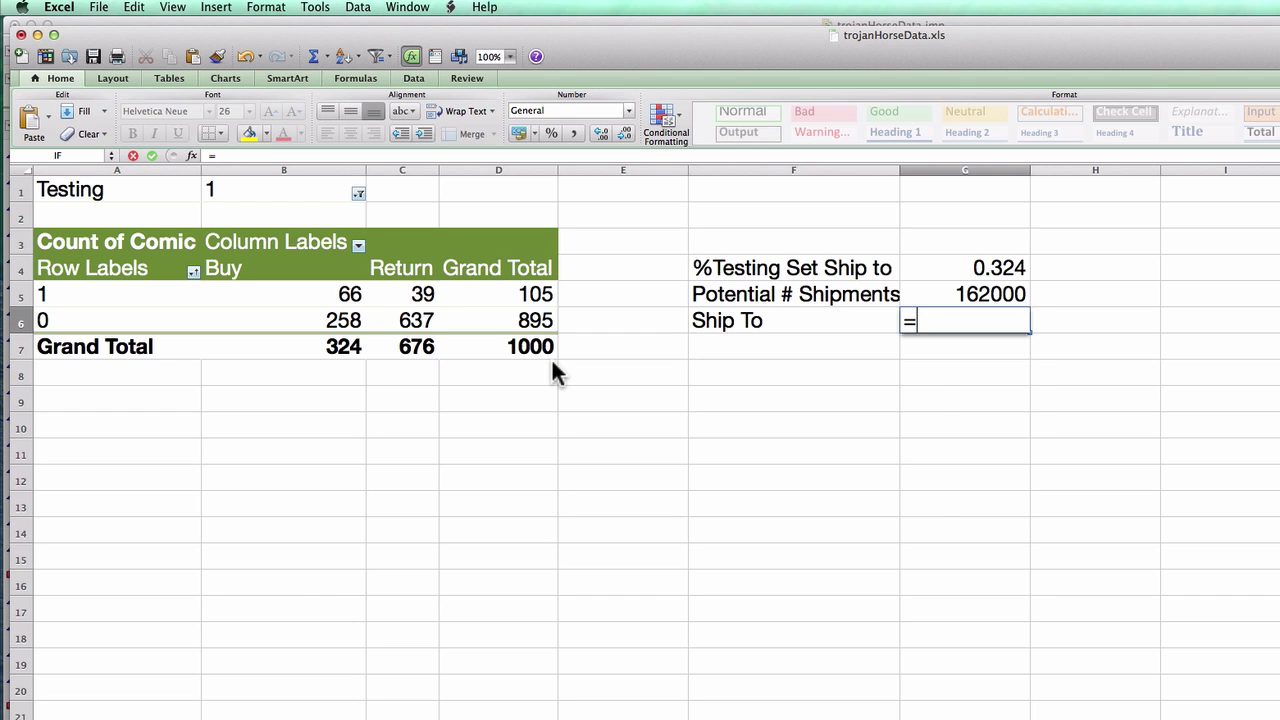
text(min()
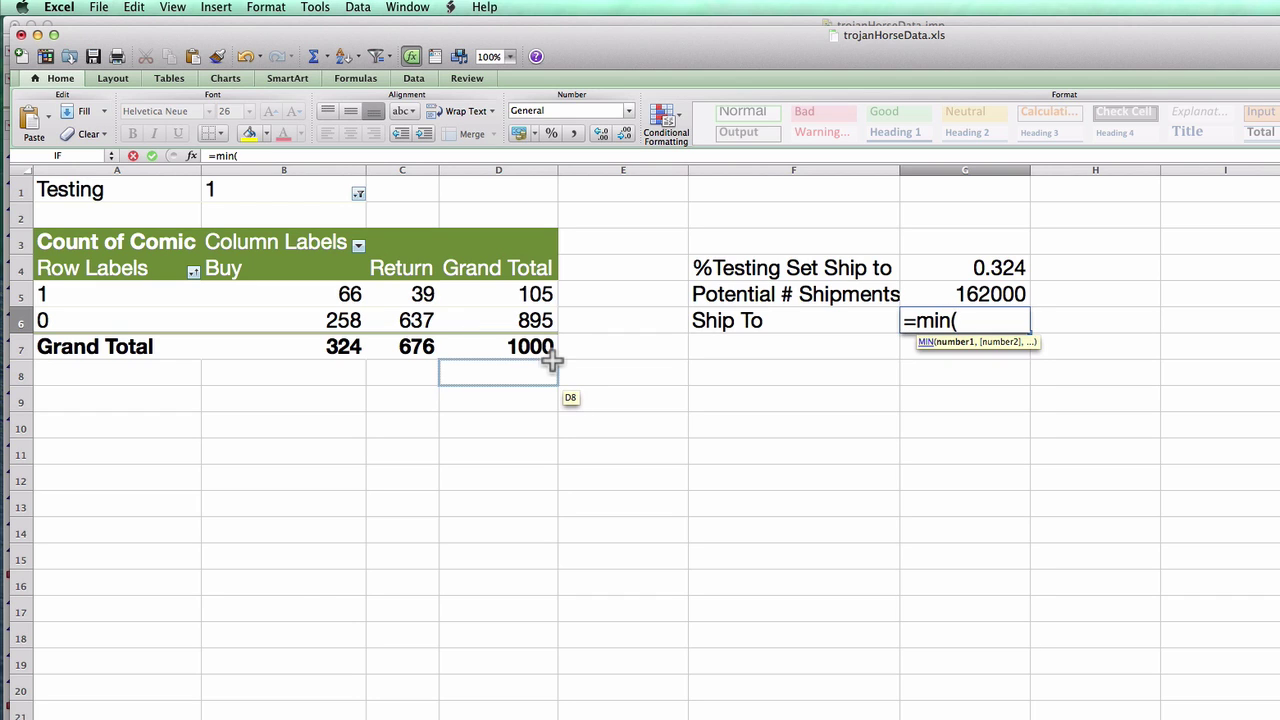
text(48000,)
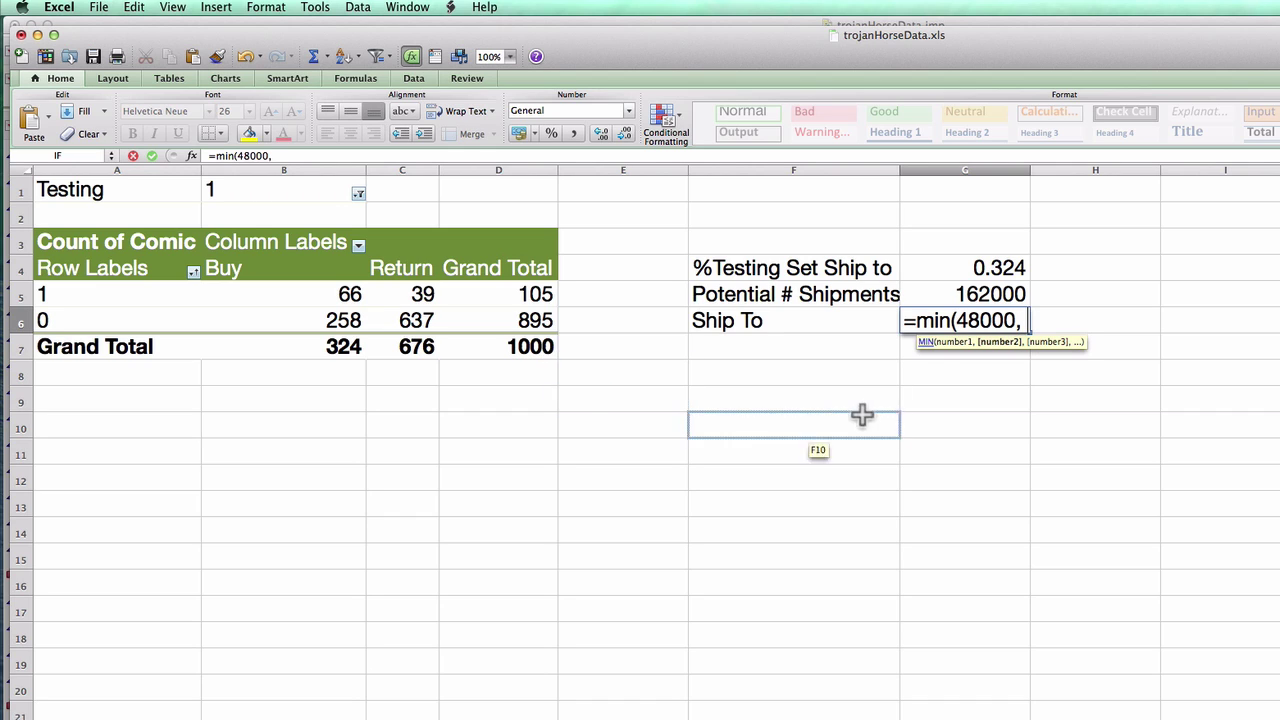
click(997, 287)
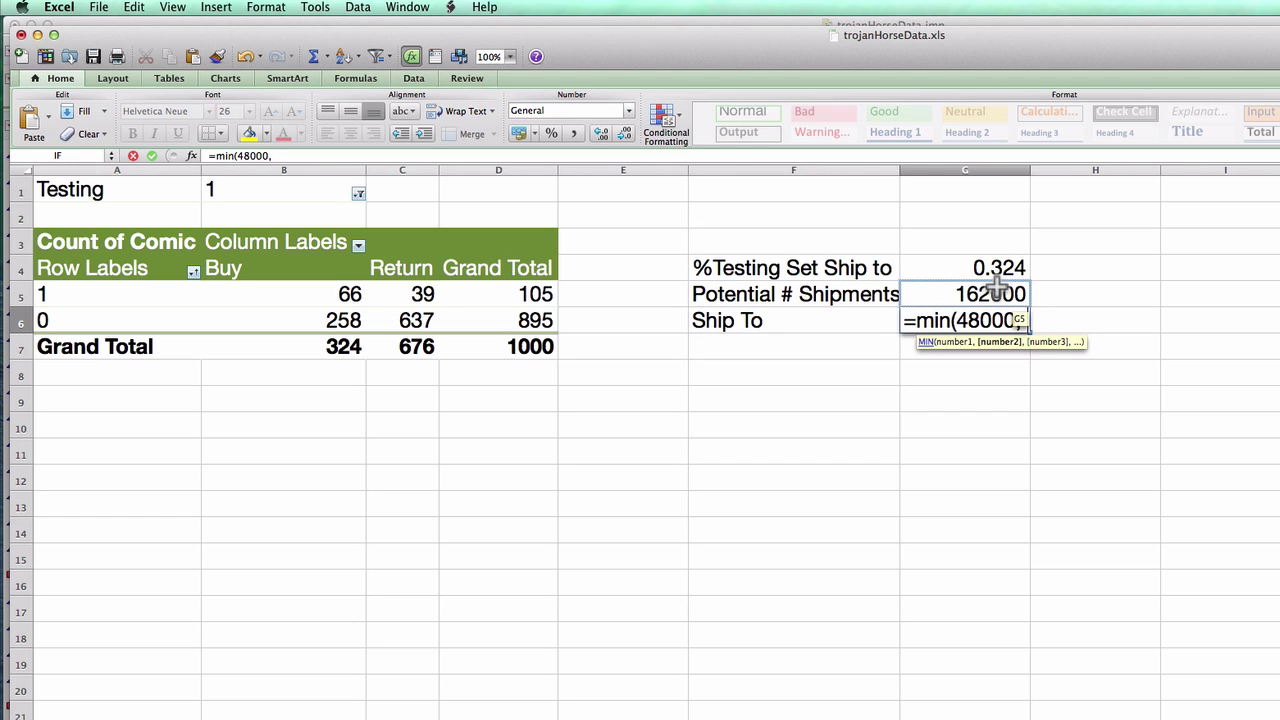
click(997, 287)
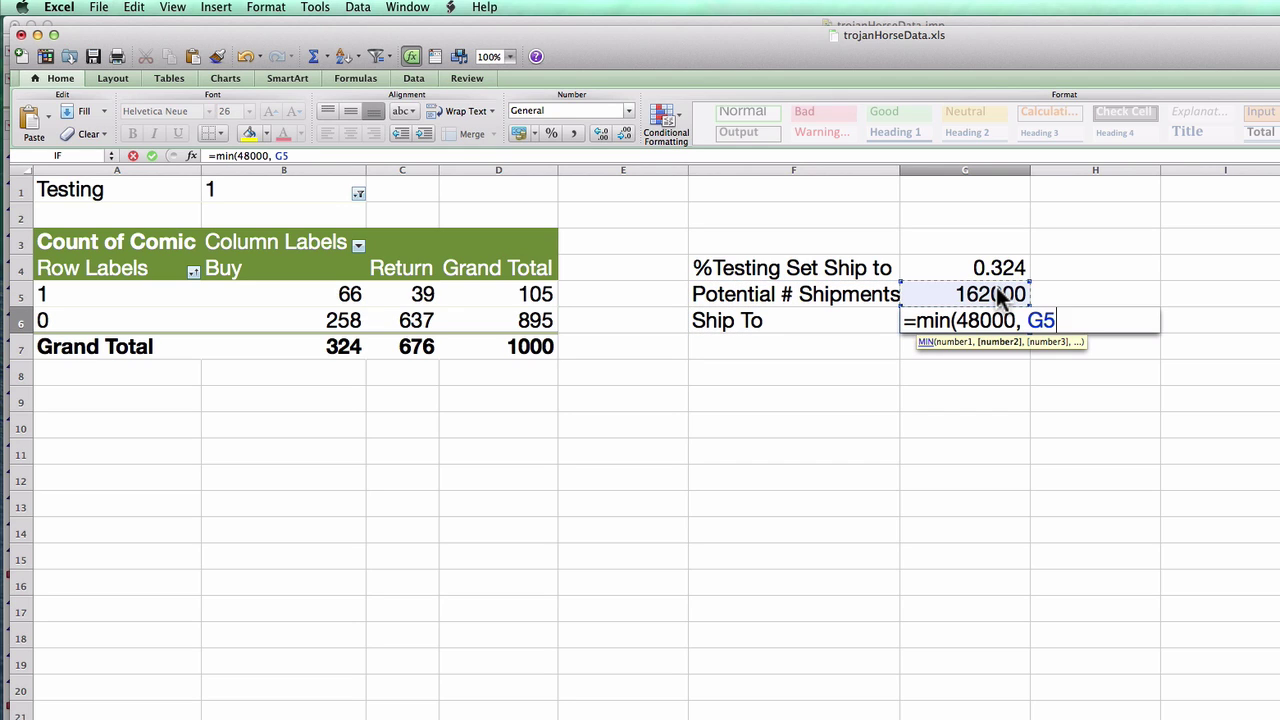
text())
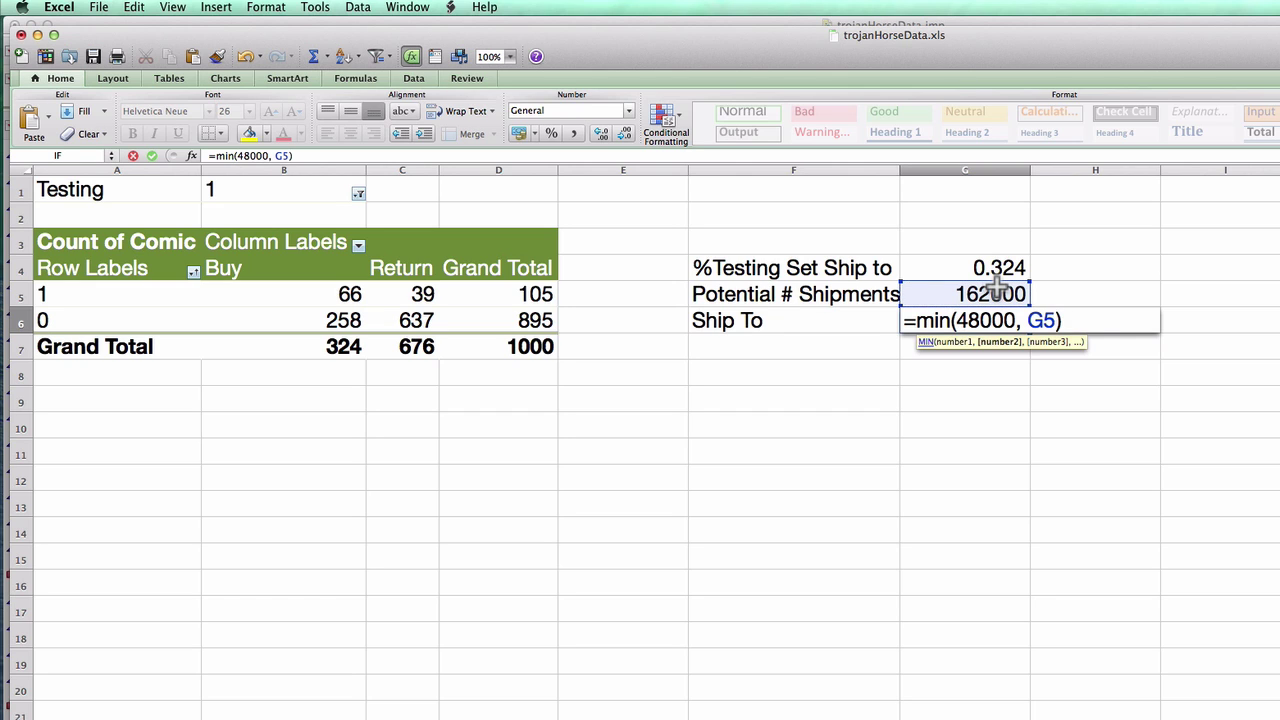
key(Return)
key(Left)
key(Down)
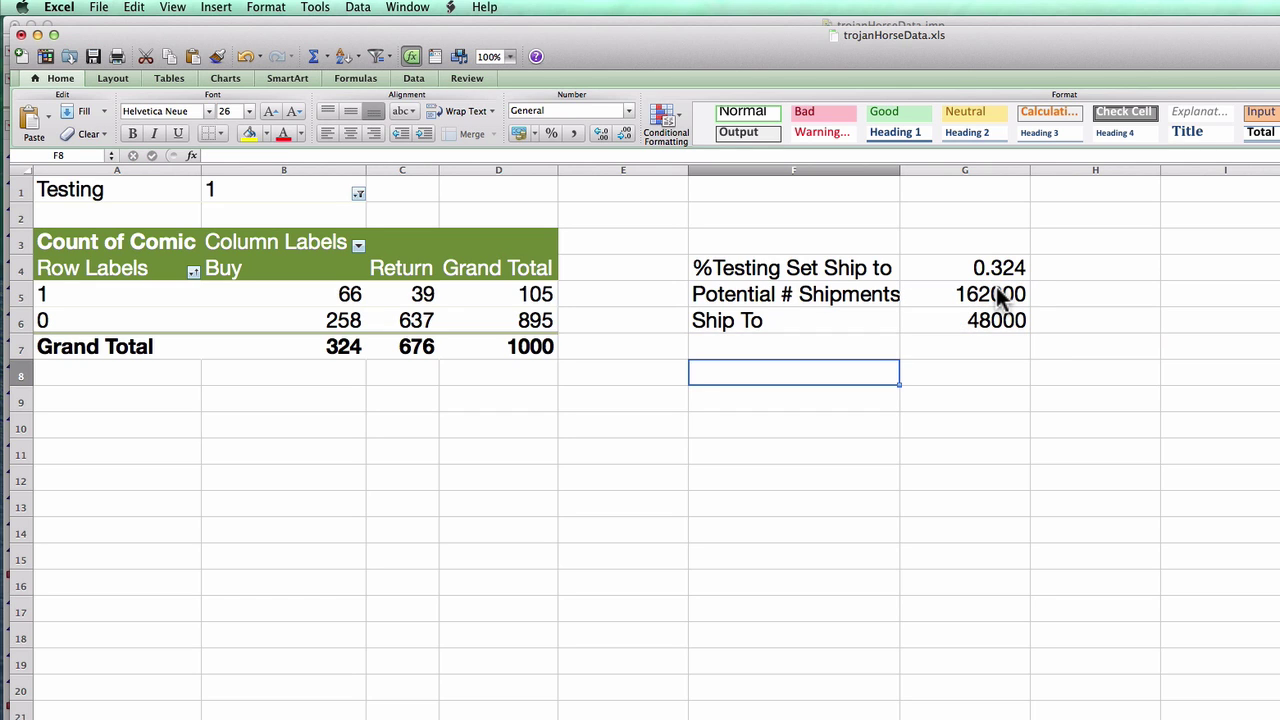
Enter the label 'Exp Profit /Box' in F8.
text(Expe)
key(BackSpace)
text(P)
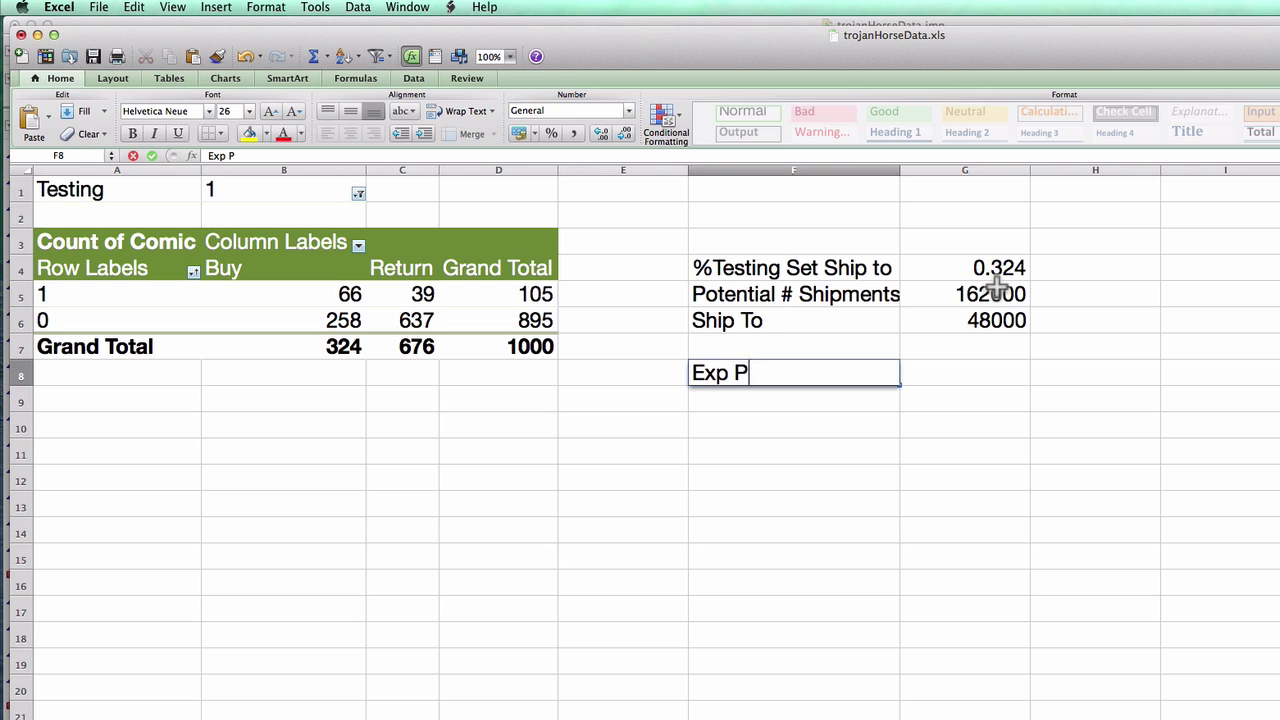
text(rofit /Box?)
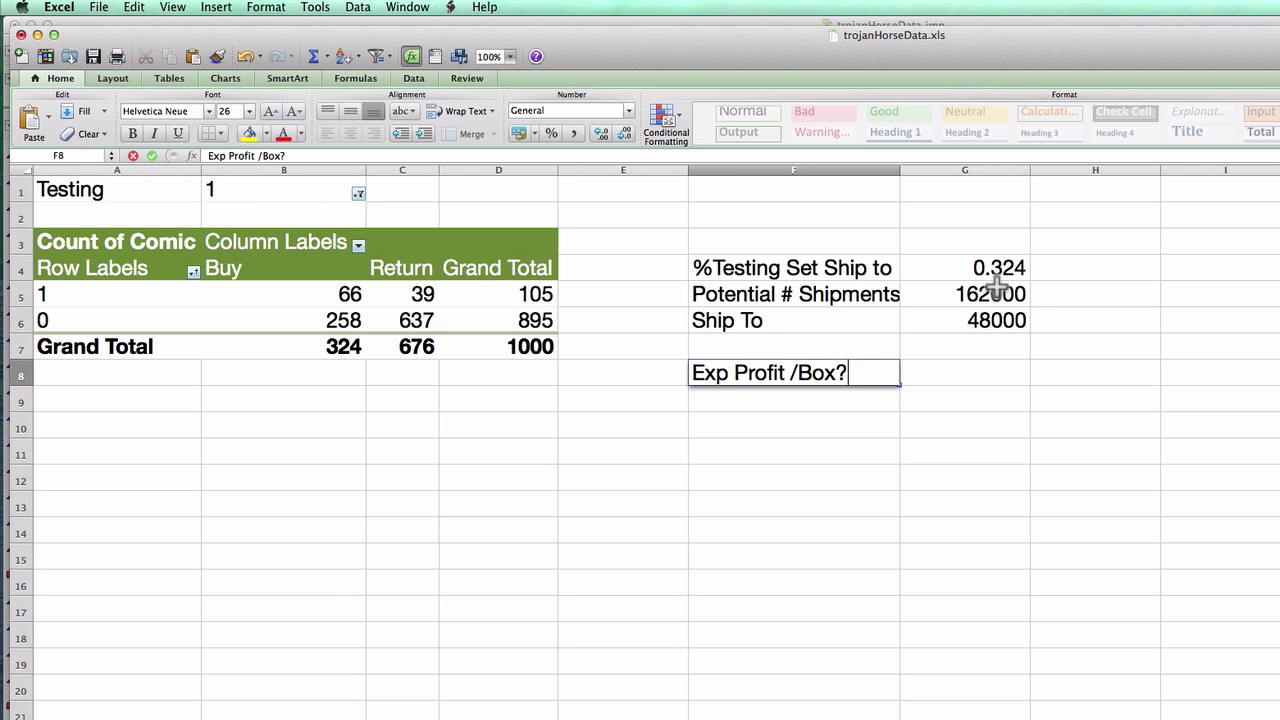
key(BackSpace)
key(Return)
key(Up)
key(Right)
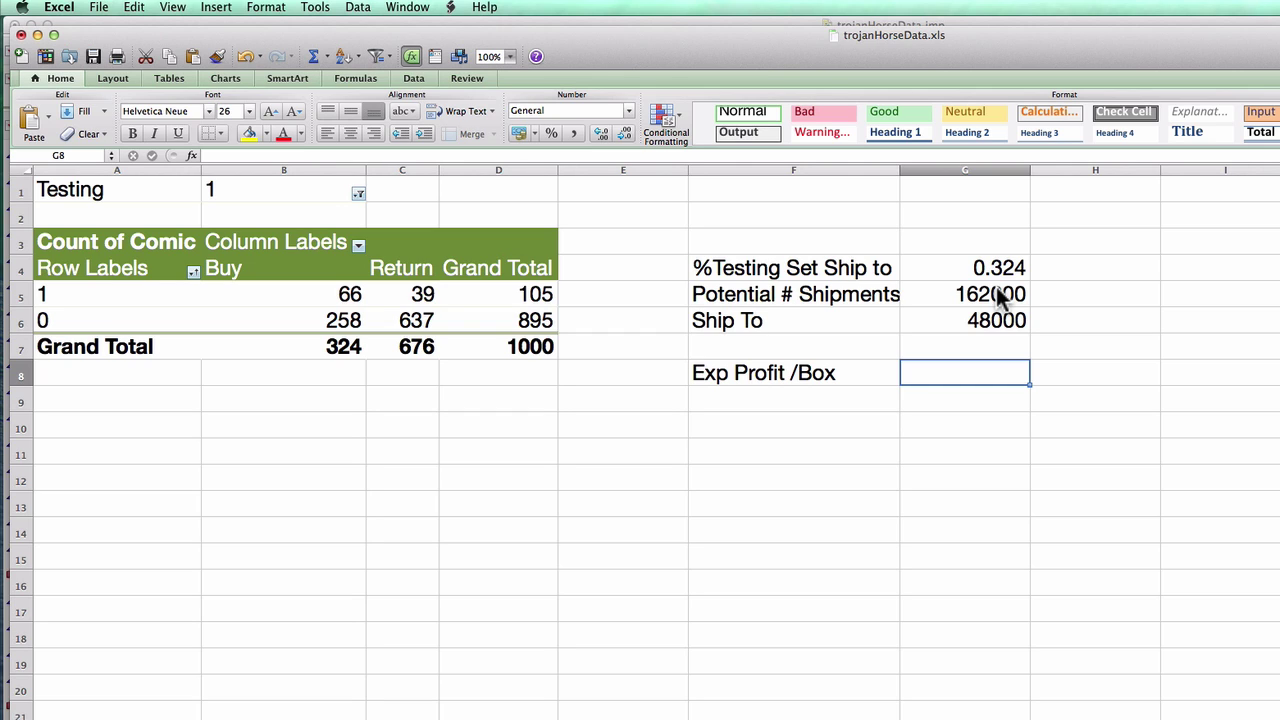
Enter =45.5*B5/B7 -4*B6/B7 in G8, returning 6.08333333.
text(=4)
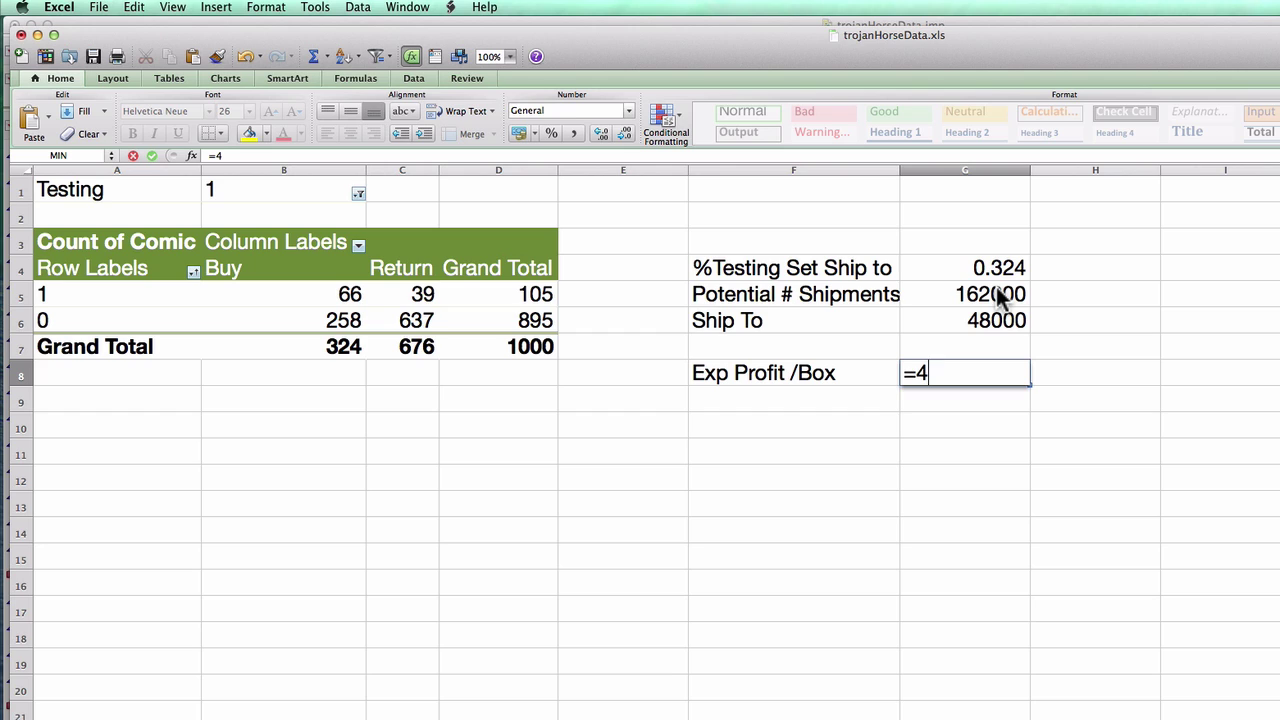
text(5.5*)
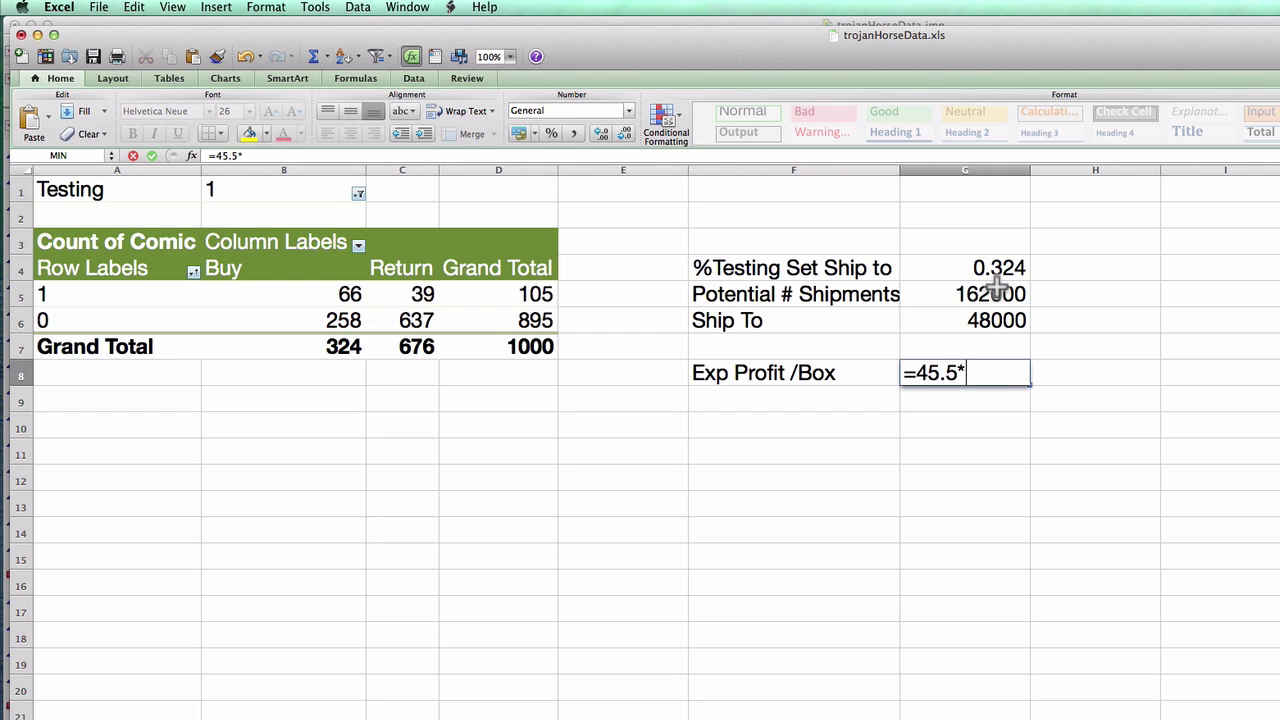
click(324, 292)
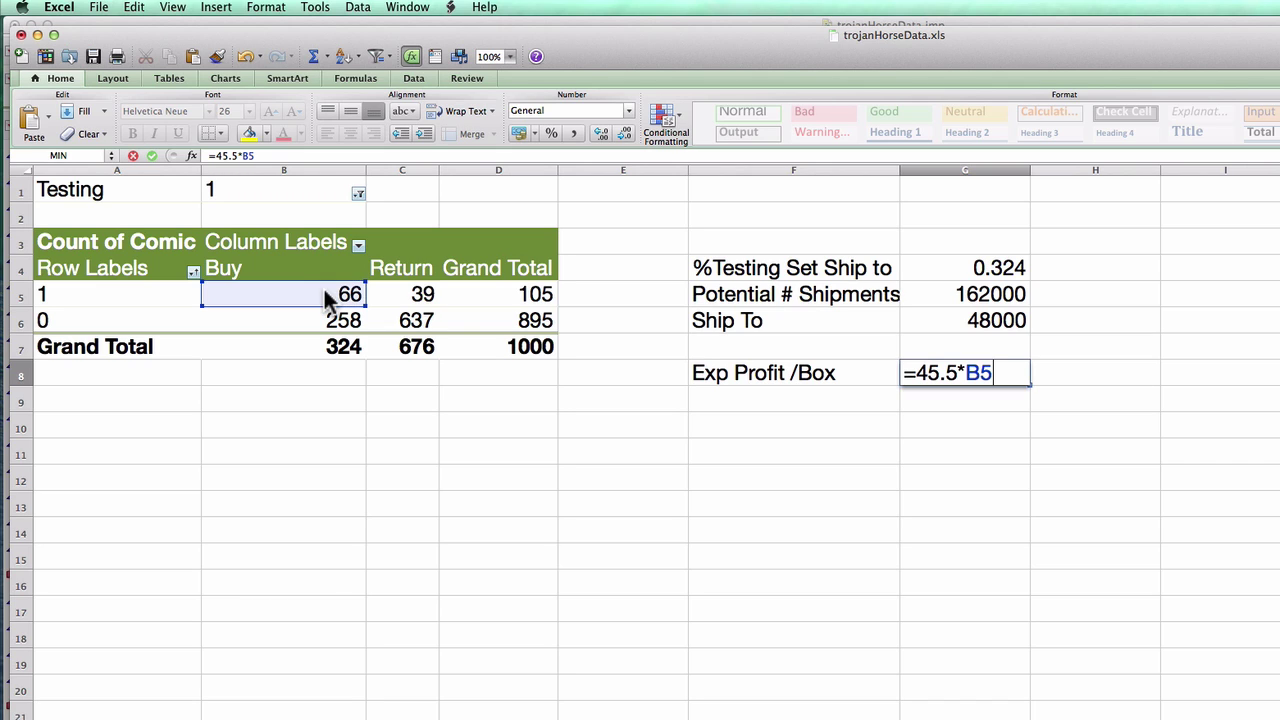
text(/)
click(332, 346)
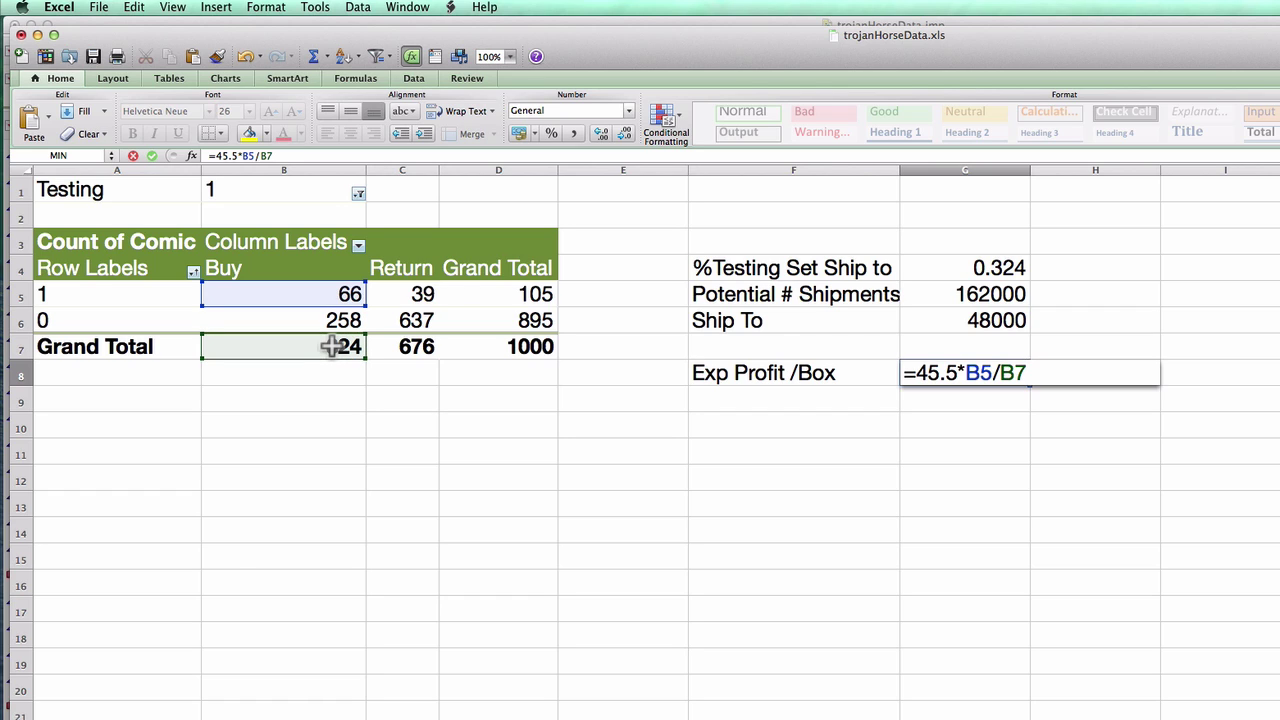
text(-4*)
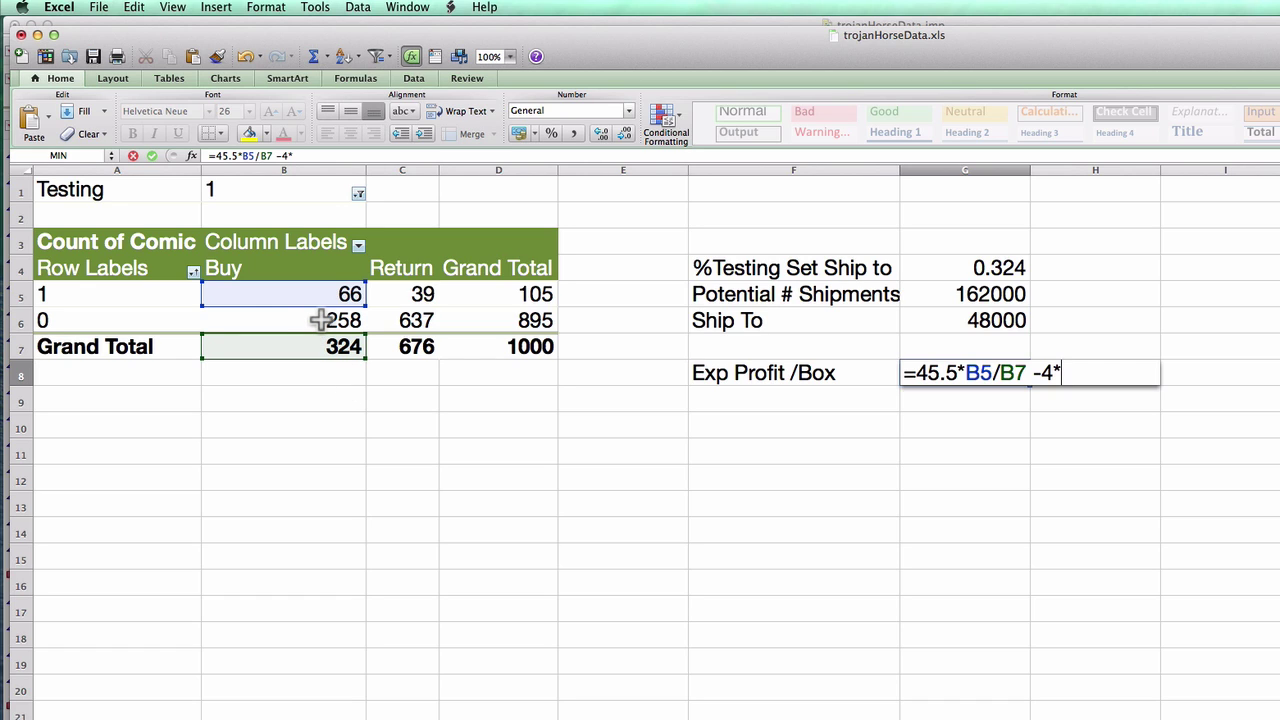
click(318, 319)
text(/)
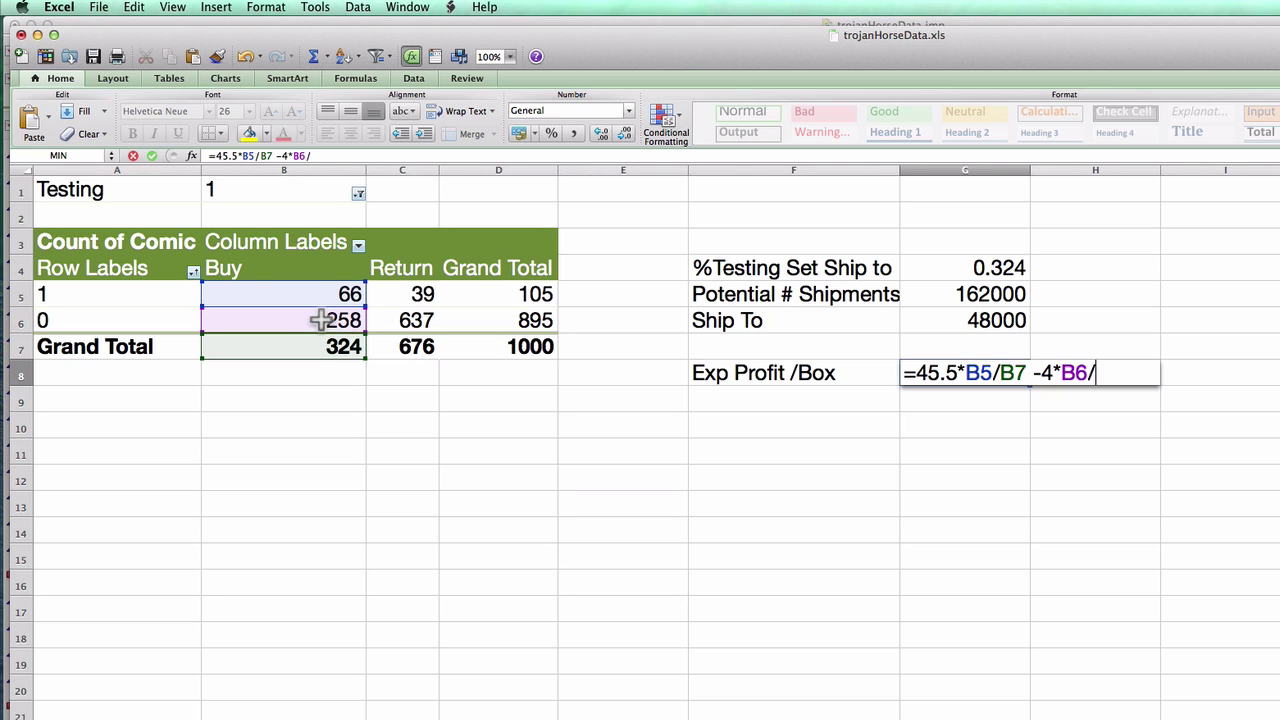
click(313, 346)
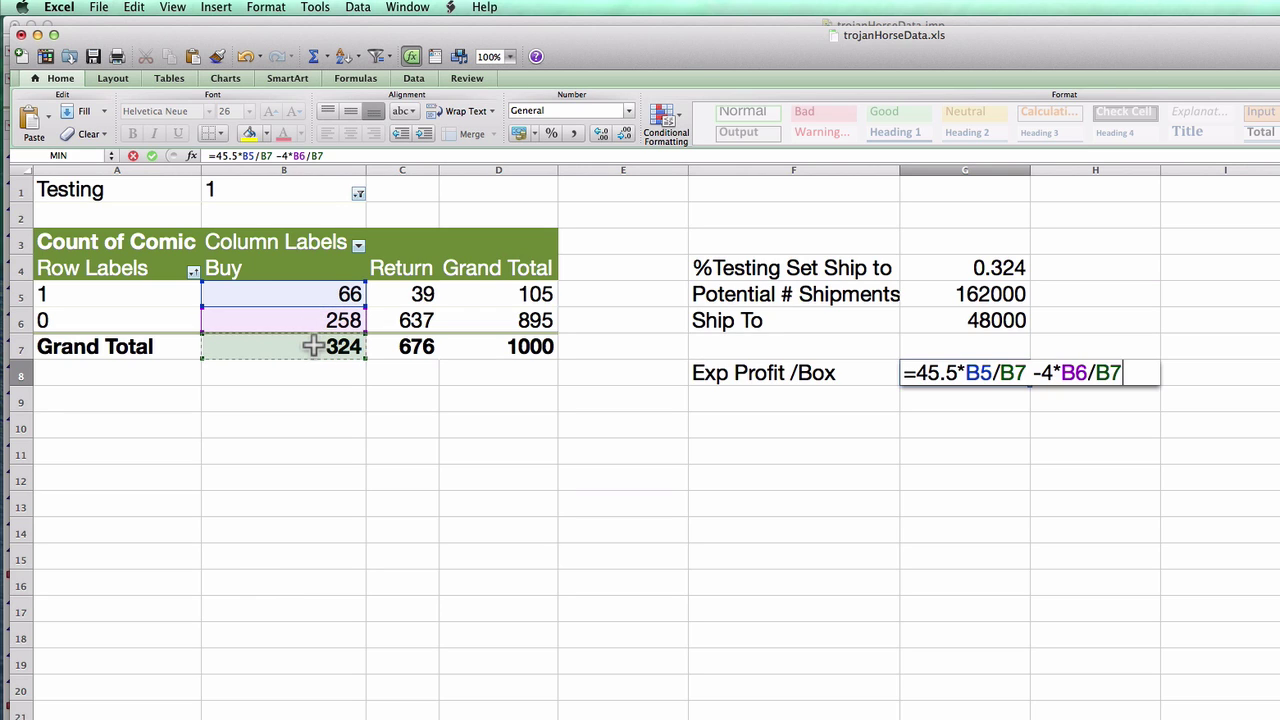
key(Return)
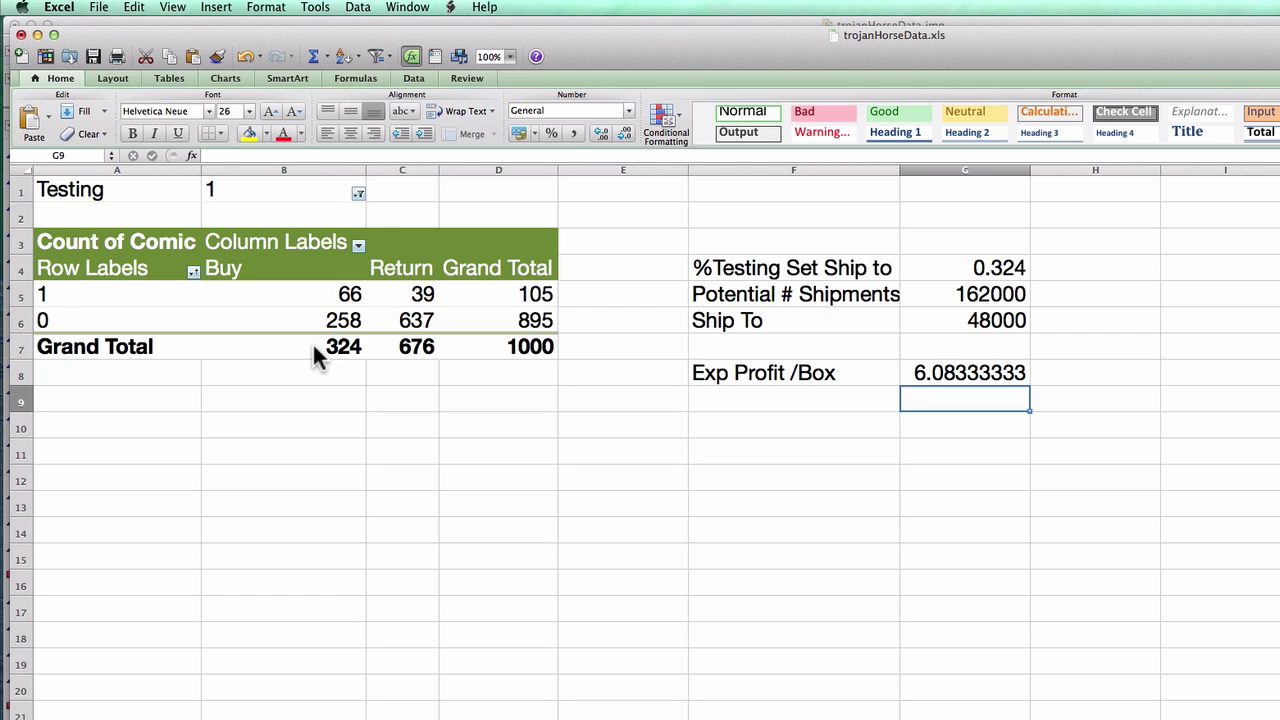
Enter the label 'Exp Profits' in F9.
key(Left)
text(T)
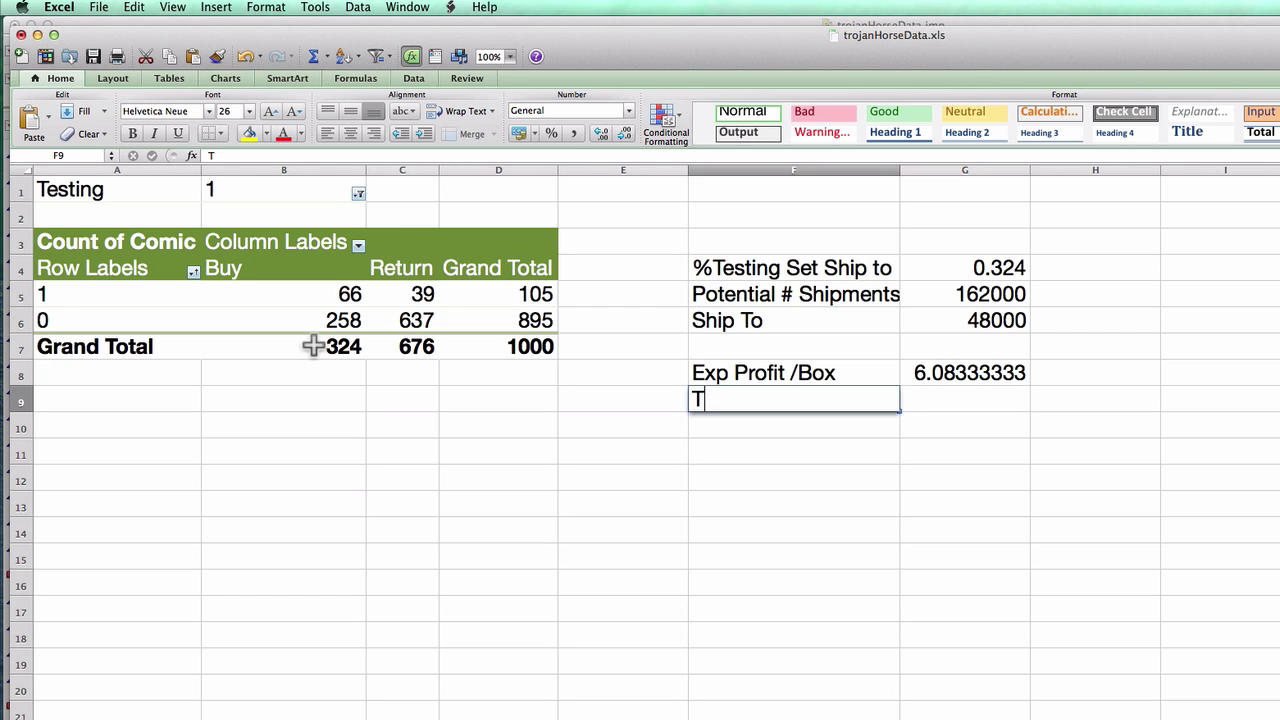
key(BackSpace)
text(T)
key(BackSpace)
text(Exp Profits)
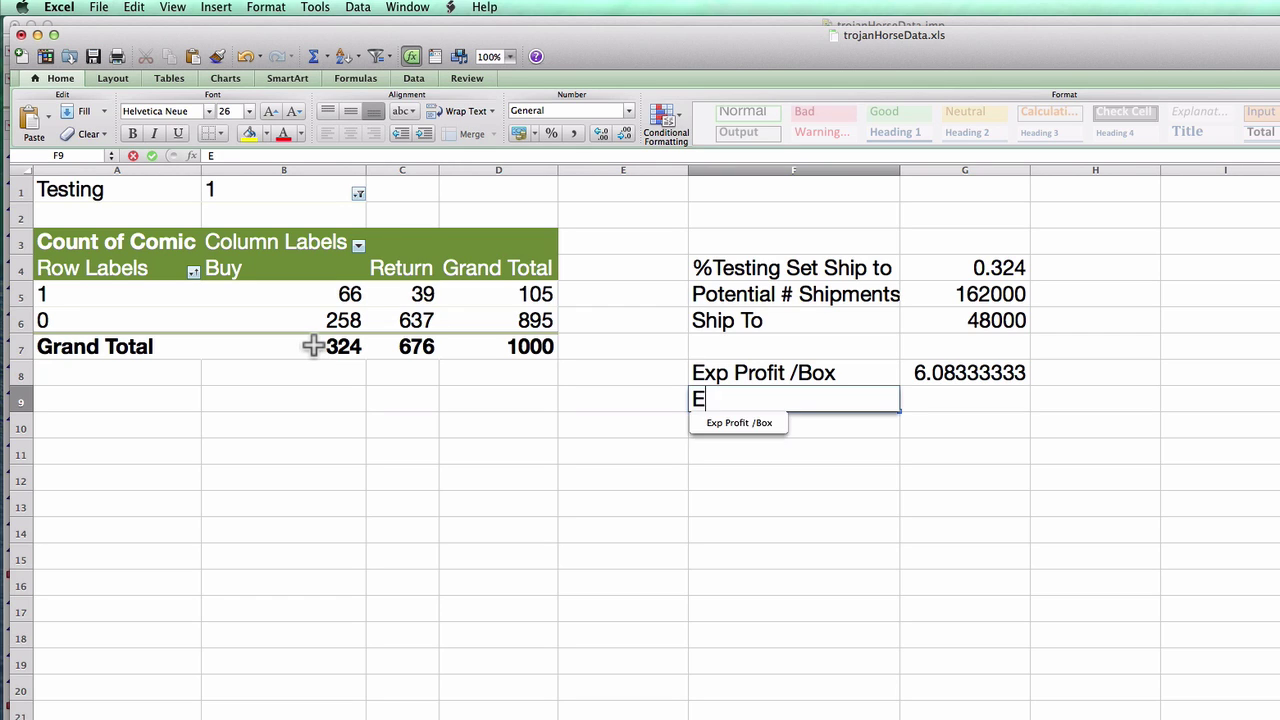
key(Return)
Enter =G8*G6 in G9, returning 292000.
key(Up)
key(Right)
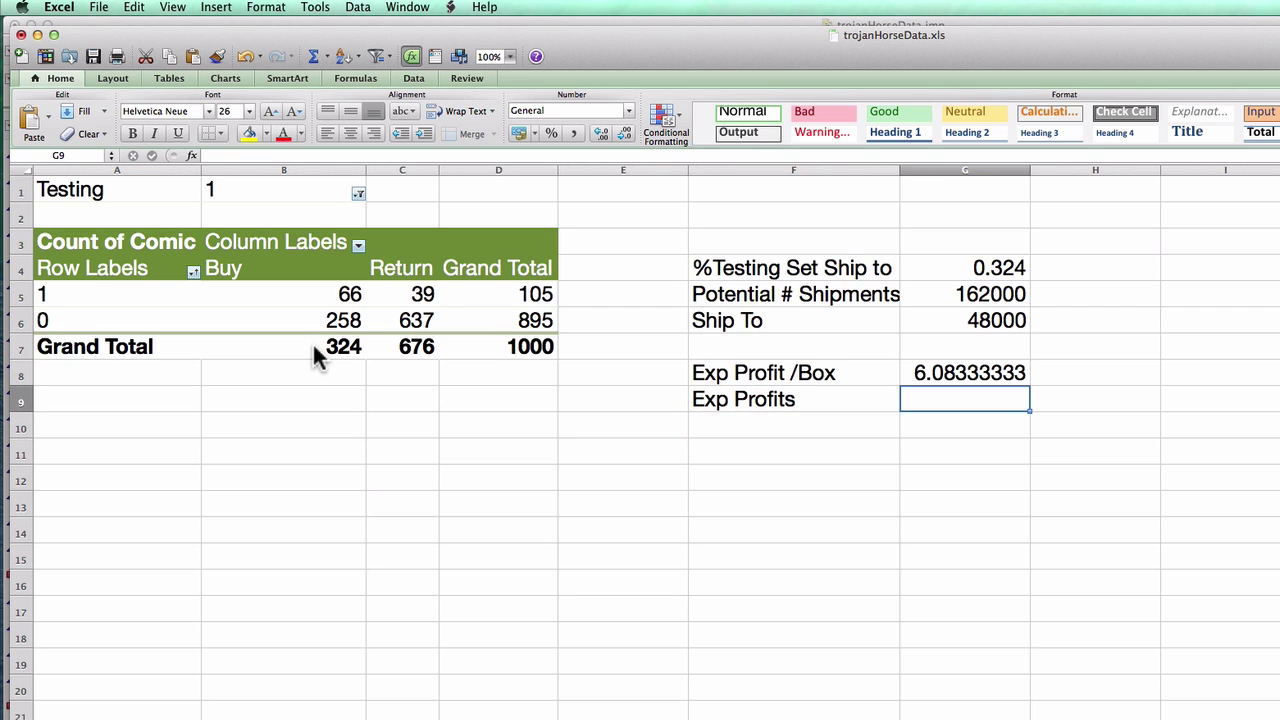
text(=)
key(Up)
text(*)
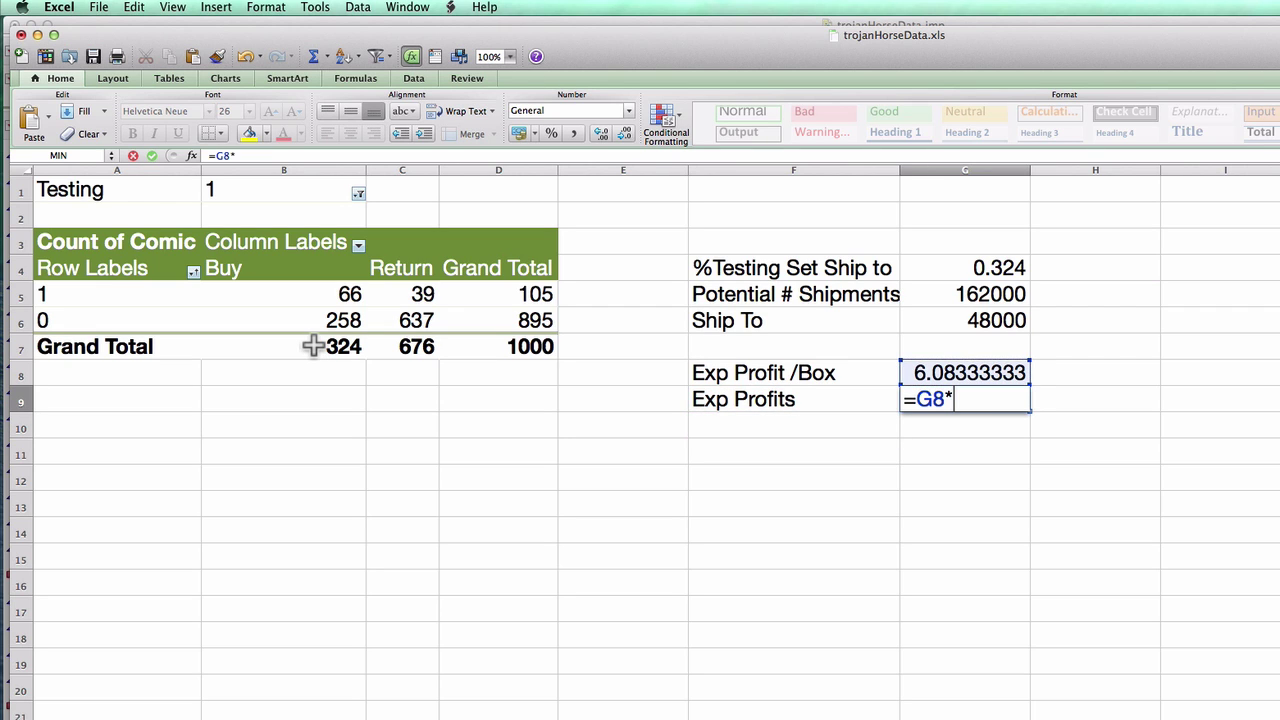
key(Up)
key(Up)
key(Up)
key(Return)
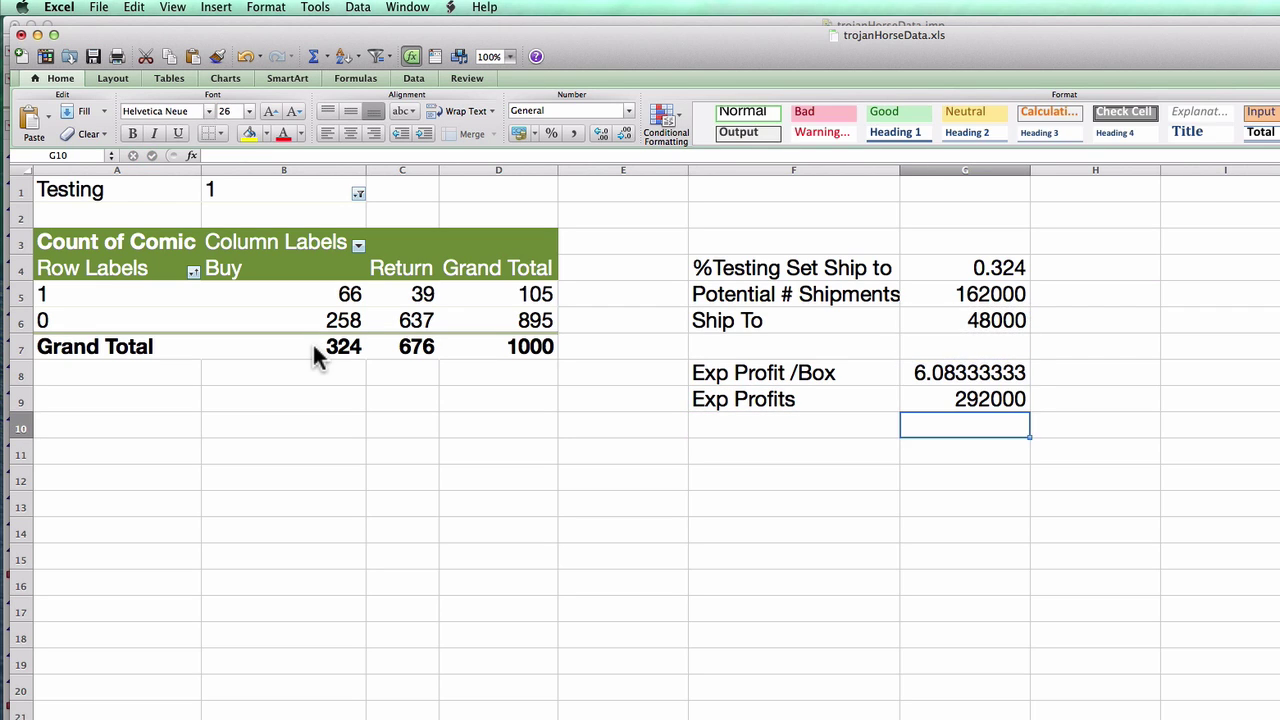